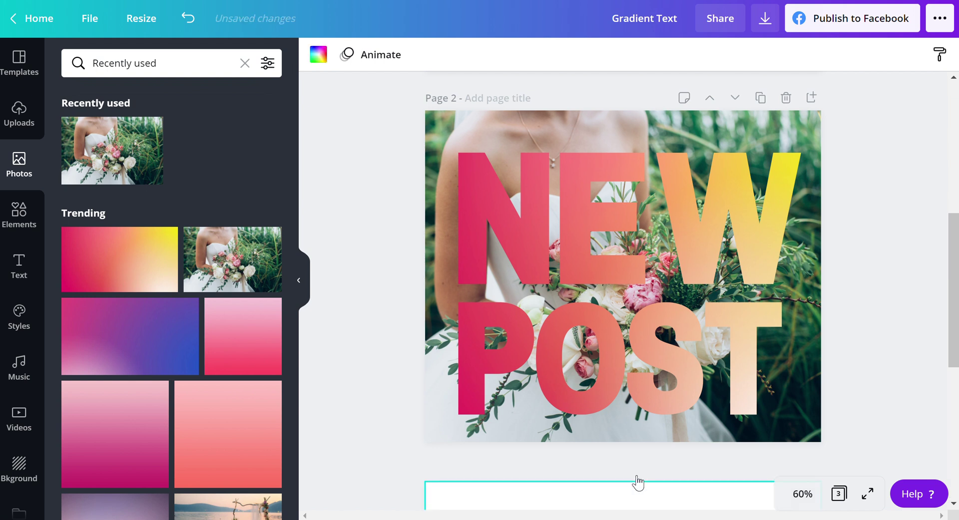
Add a blank Page 3 below the NEW POST wedding photo page and scroll down to it.
left_click(637, 477)
scroll(721, 411, "up", 5)
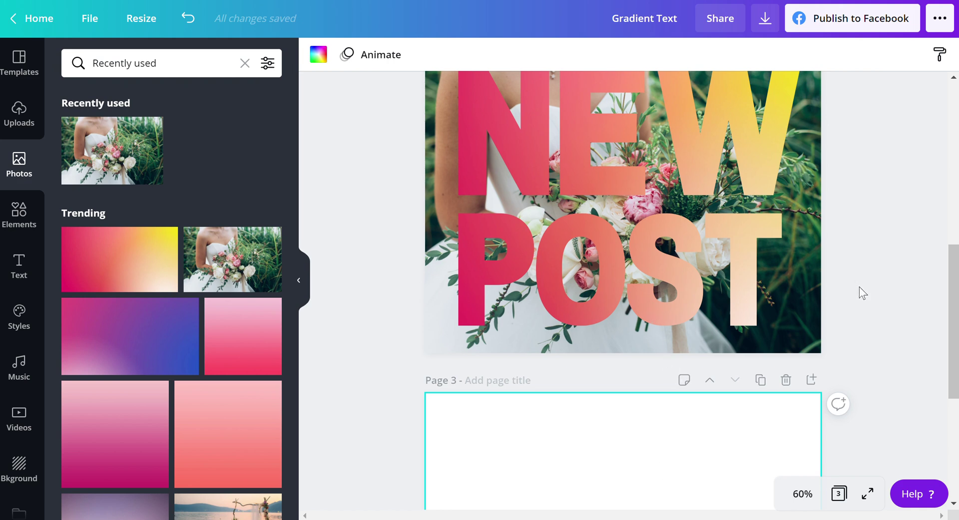
scroll(859, 287, "up", 2)
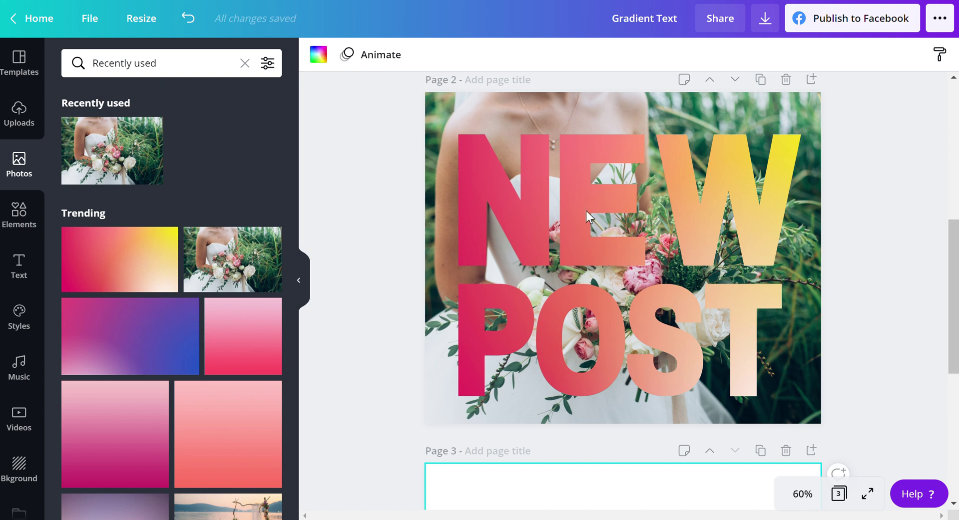
scroll(622, 337, "down", 2)
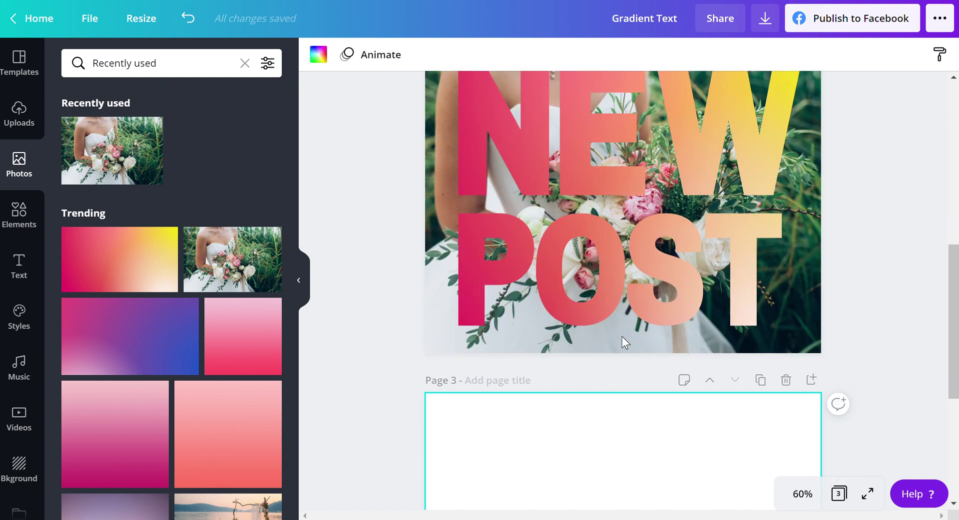
scroll(736, 254, "up", 2)
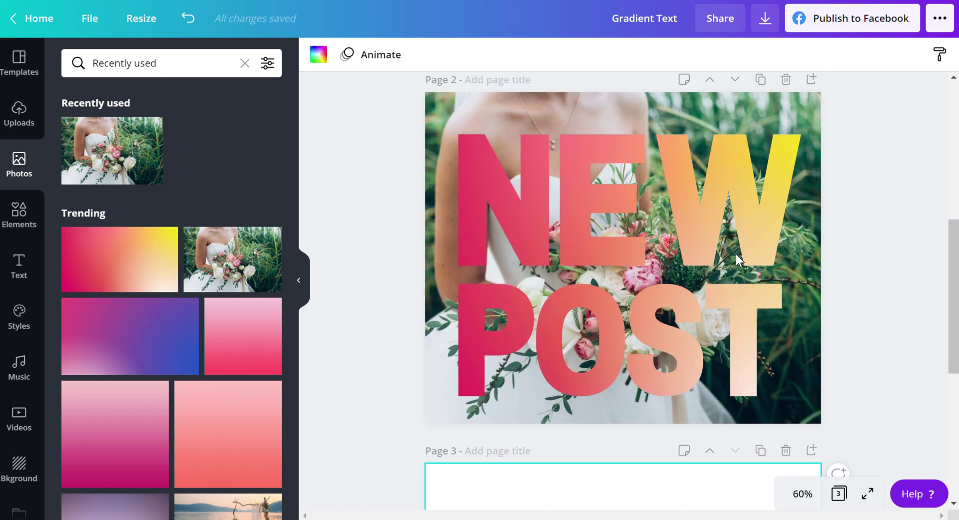
scroll(704, 429, "down", 10)
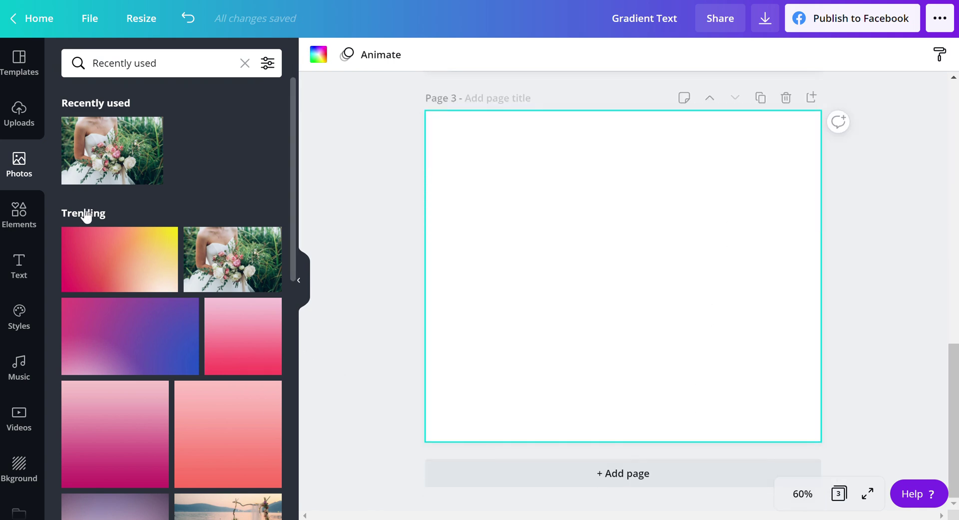
Open the Elements panel and clear the old Frames search.
left_click(17, 219)
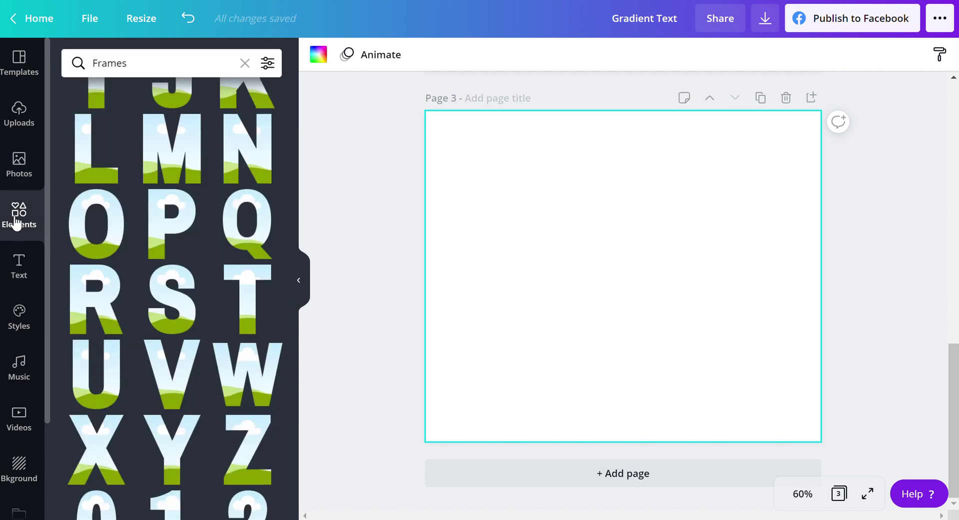
left_click(243, 64)
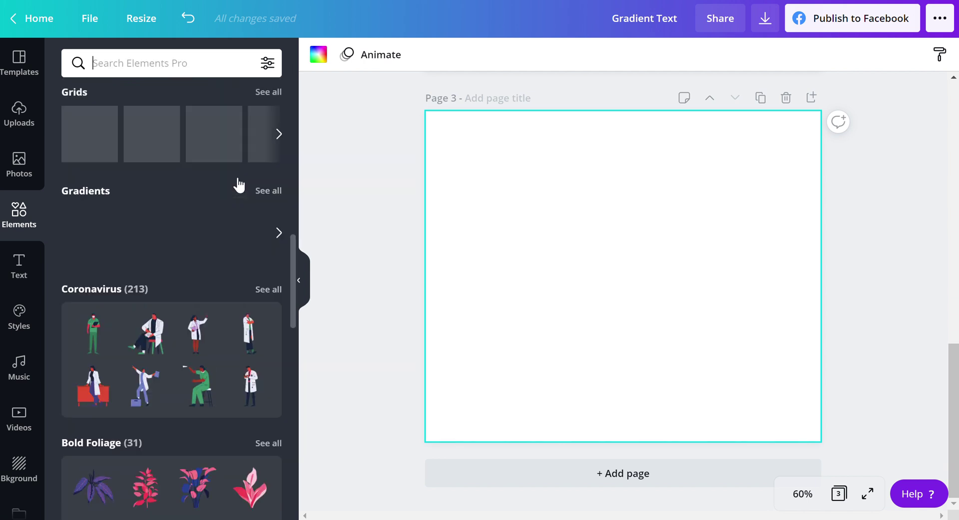
scroll(238, 179, "up", 10)
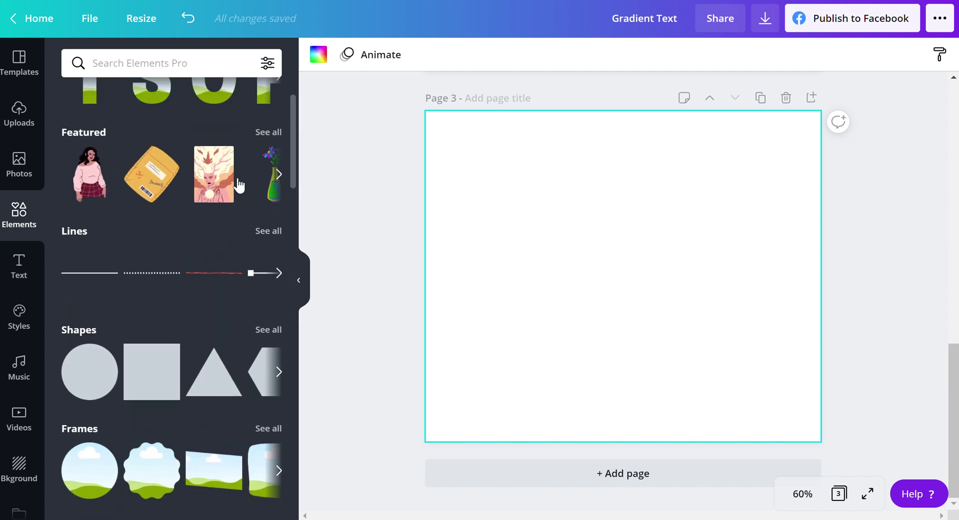
scroll(237, 179, "up", 2)
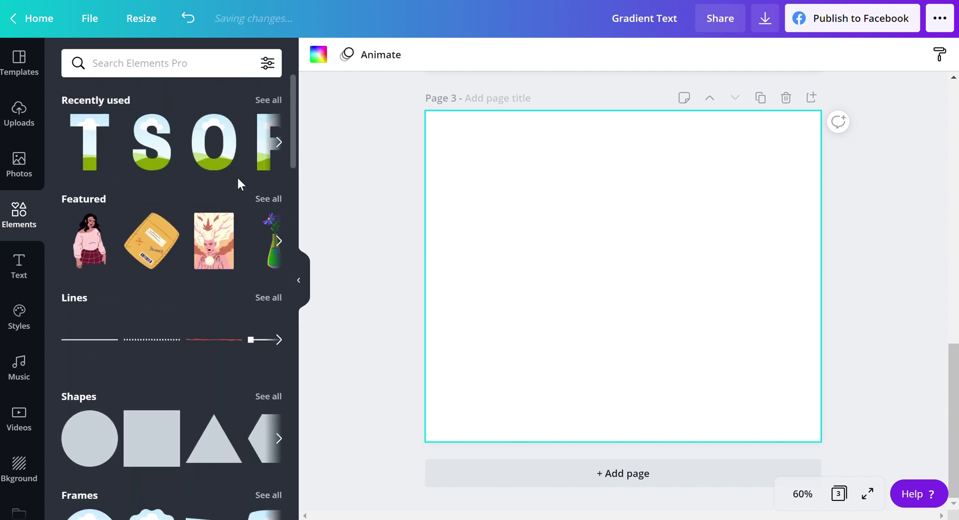
scroll(224, 187, "down", 2)
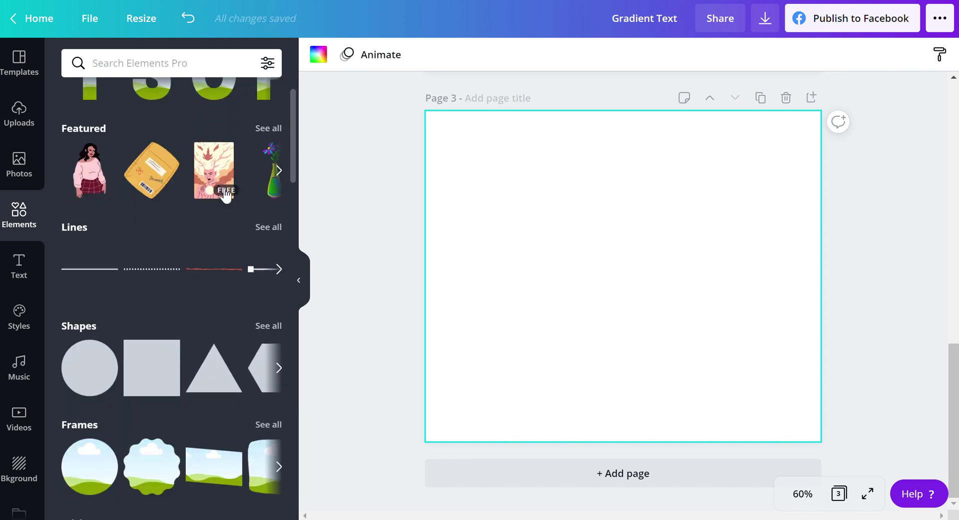
scroll(224, 188, "down", 2)
scroll(225, 192, "down", 2)
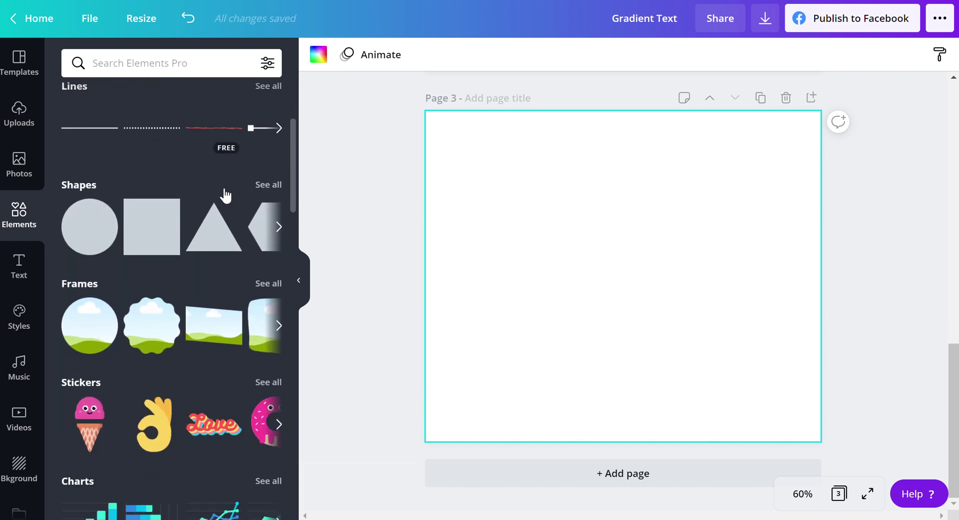
scroll(223, 195, "down", 2)
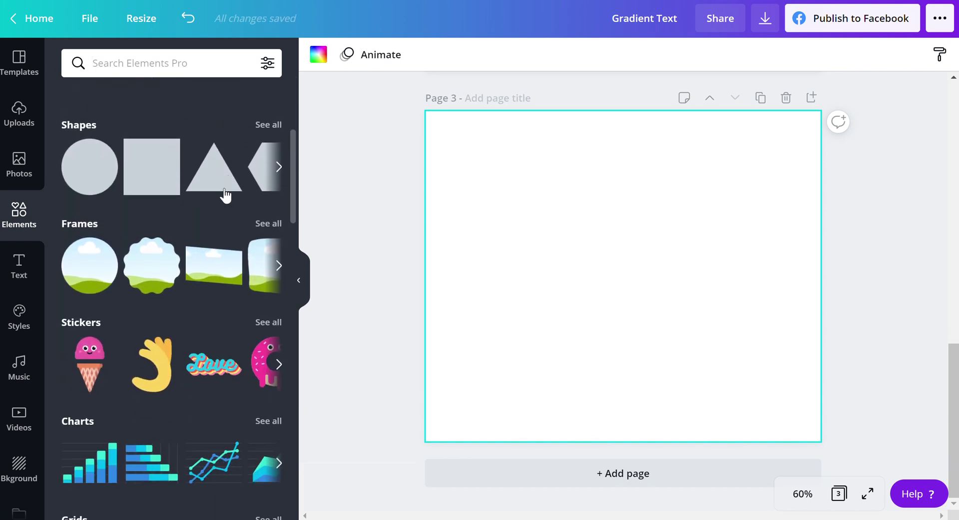
Show all Frames and scroll down to the alphabet letter frames A through Q.
left_click(268, 215)
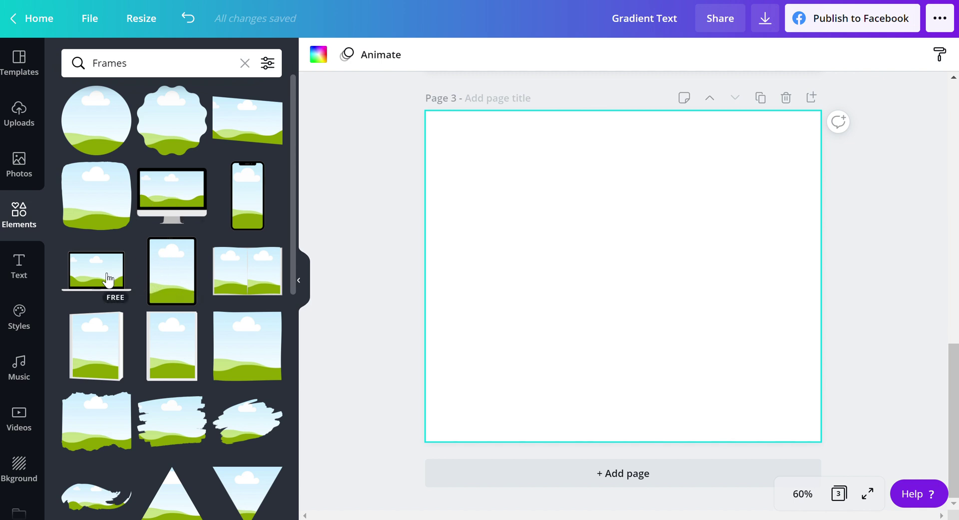
scroll(146, 365, "down", 3)
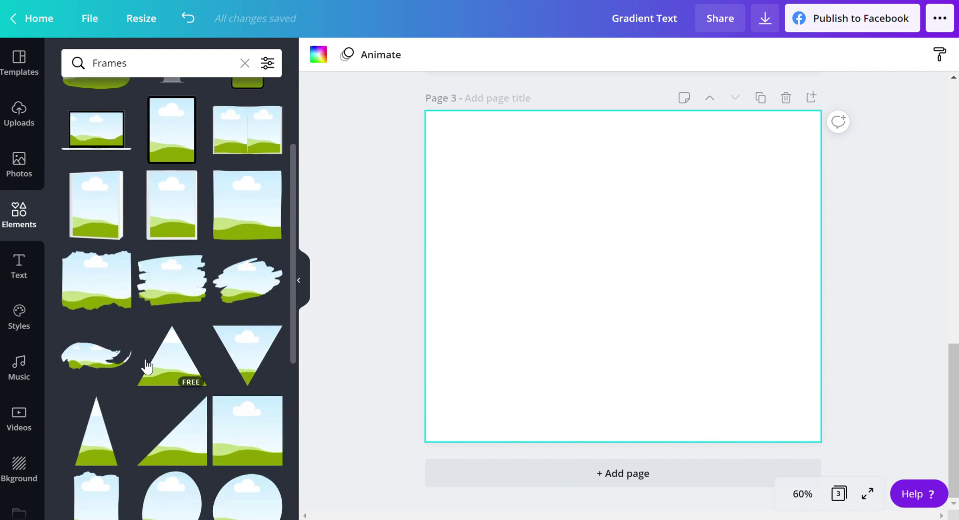
scroll(145, 366, "down", 10)
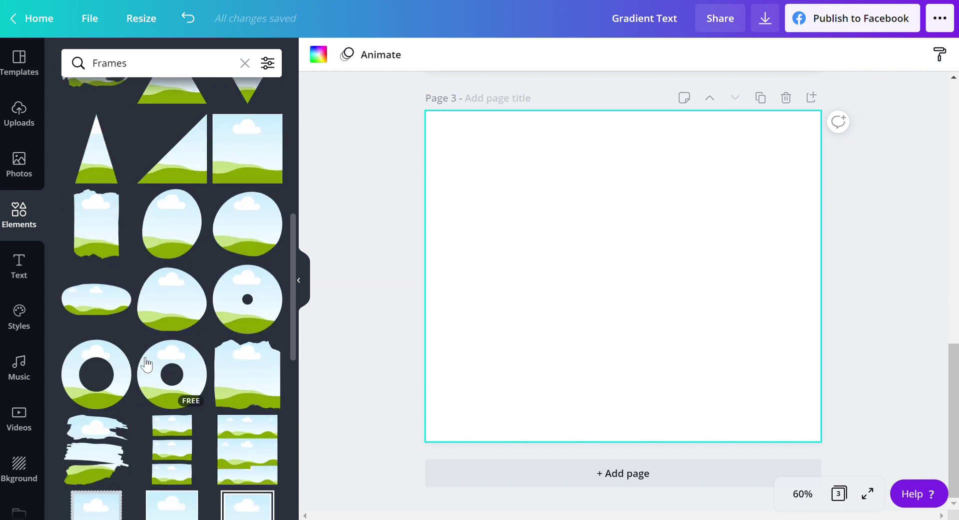
scroll(148, 362, "down", 8)
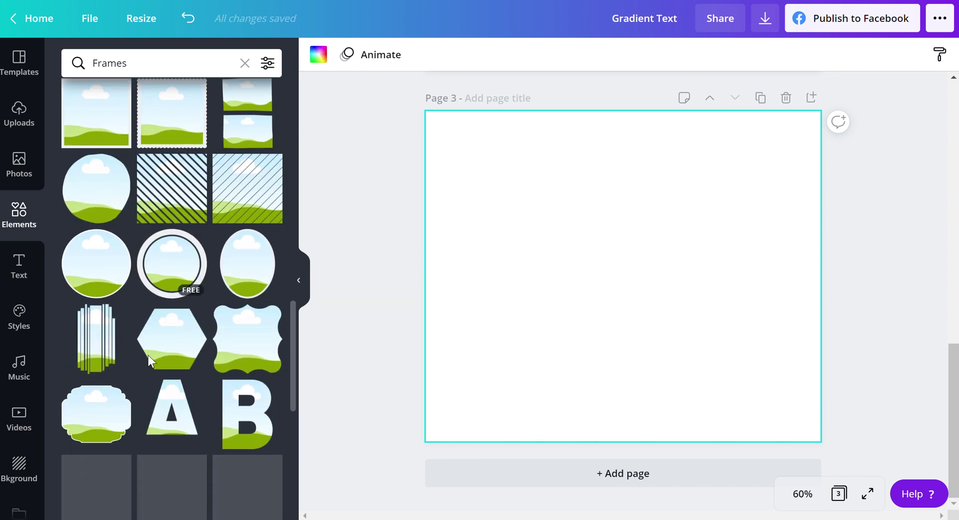
scroll(149, 362, "down", 1)
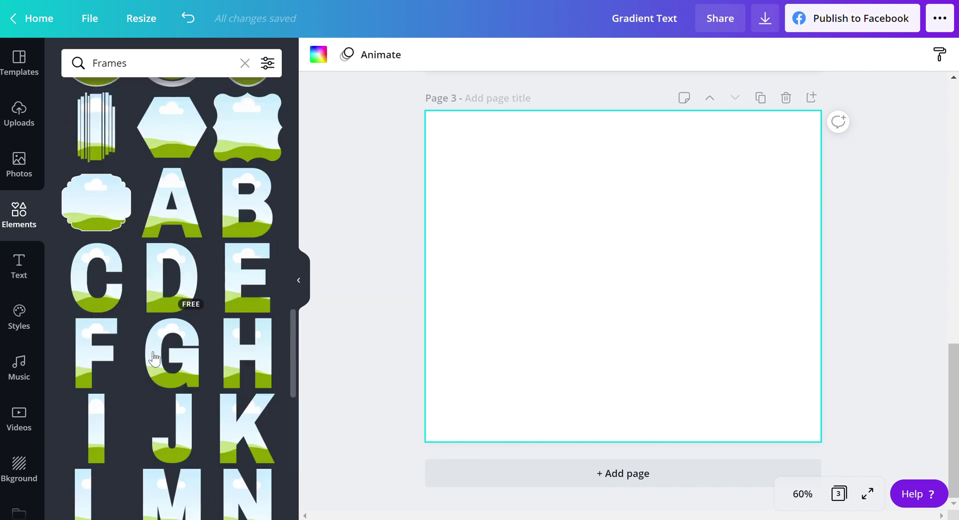
scroll(161, 356, "down", 1)
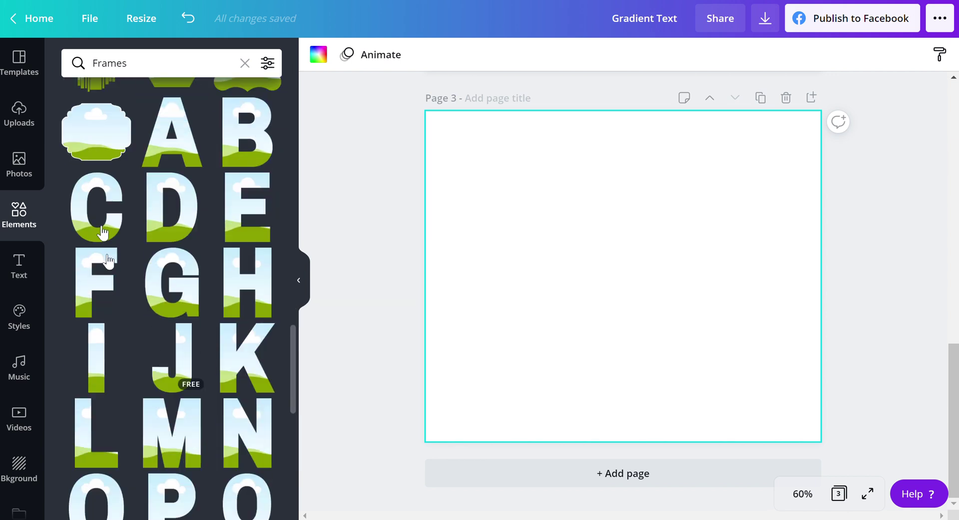
Search the elements for 'letter' and browse the results.
left_click(152, 60)
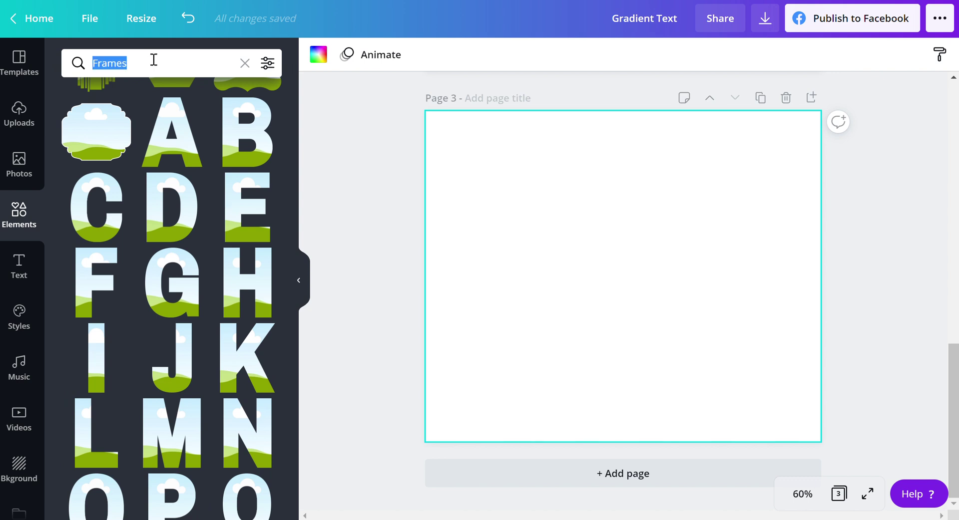
type("letter")
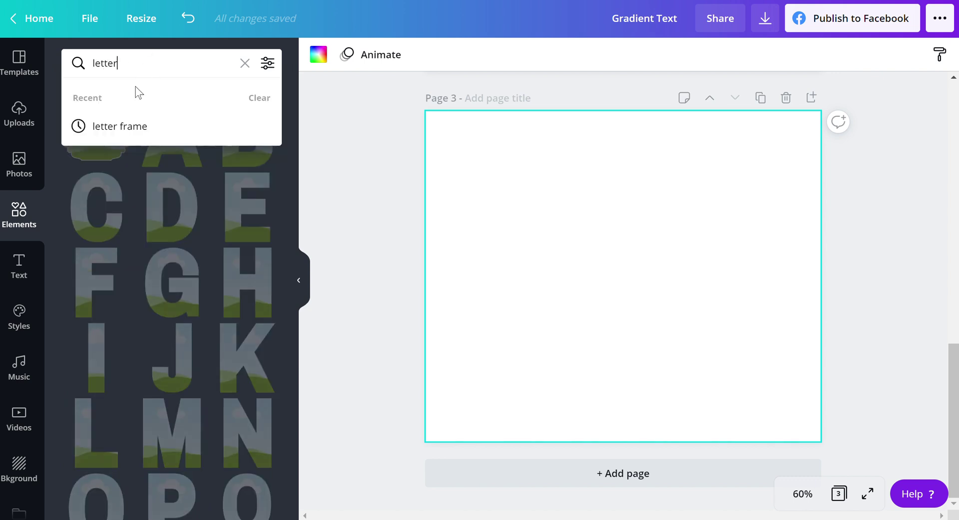
left_click(129, 133)
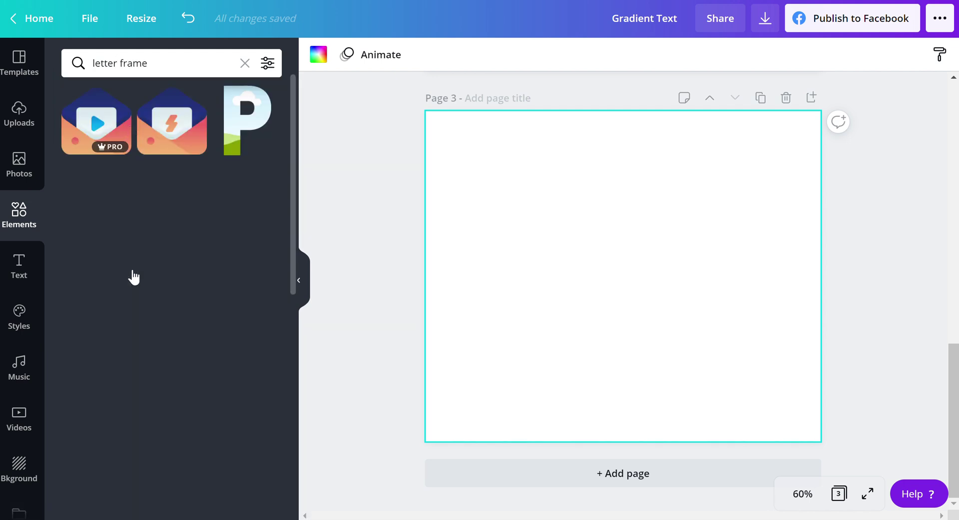
scroll(159, 366, "down", 3)
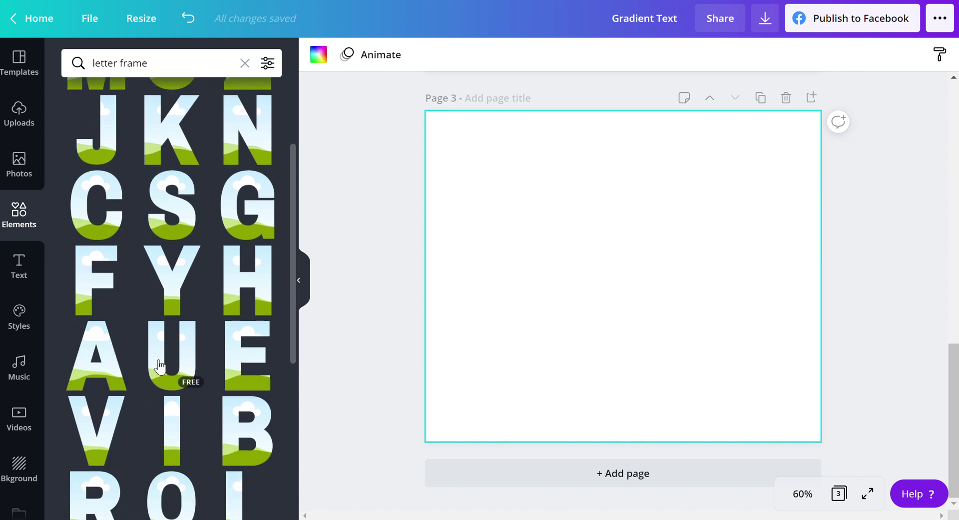
scroll(159, 366, "down", 3)
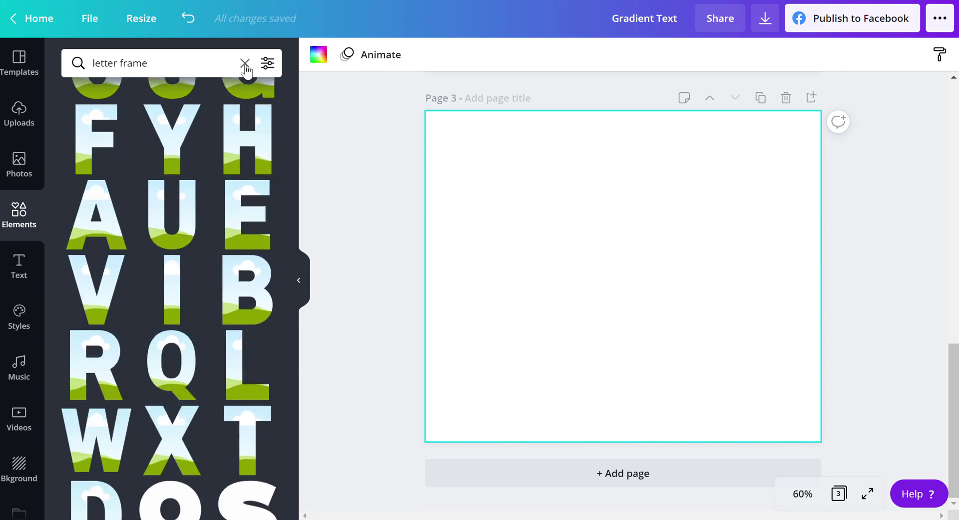
Clear the 'letter' search, show all Frames again, and scroll to the alphabet letter frames.
left_click(245, 63)
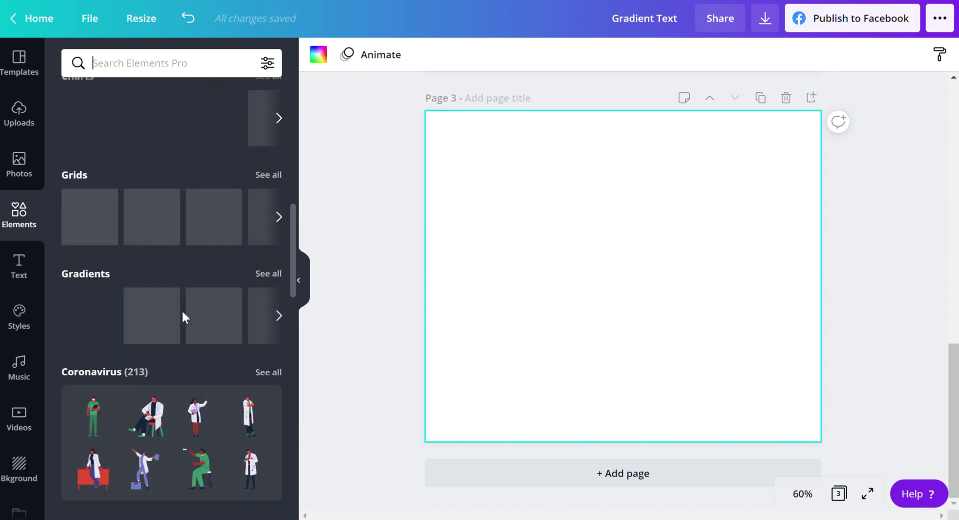
scroll(213, 305, "up", 4)
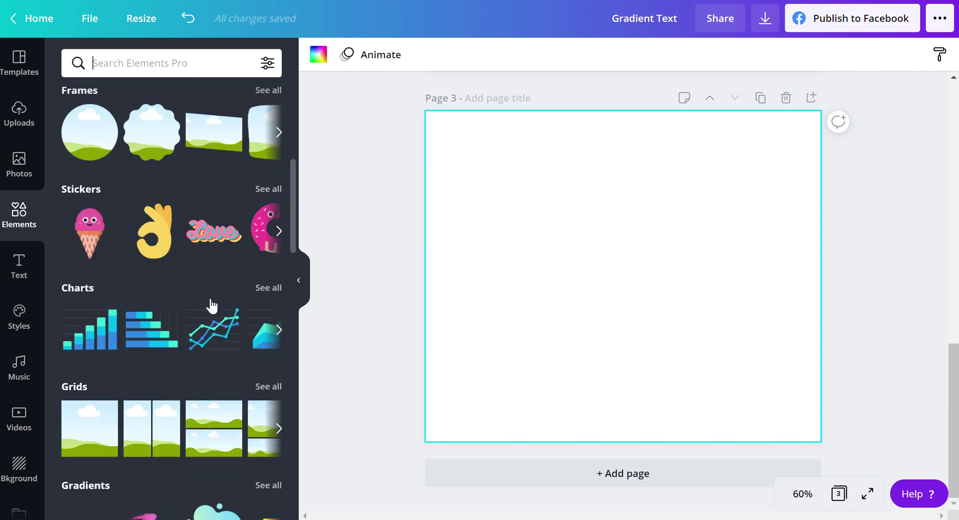
scroll(212, 305, "up", 3)
left_click(267, 229)
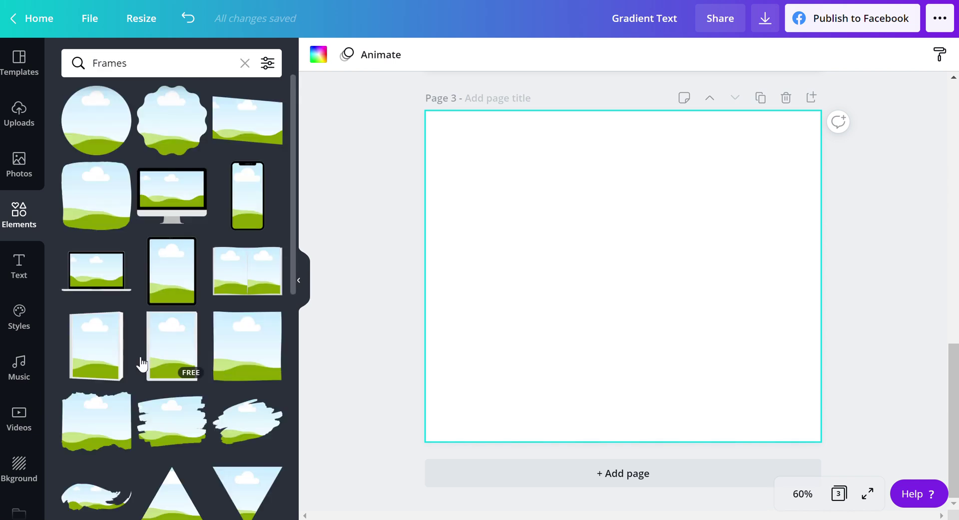
scroll(142, 360, "down", 5)
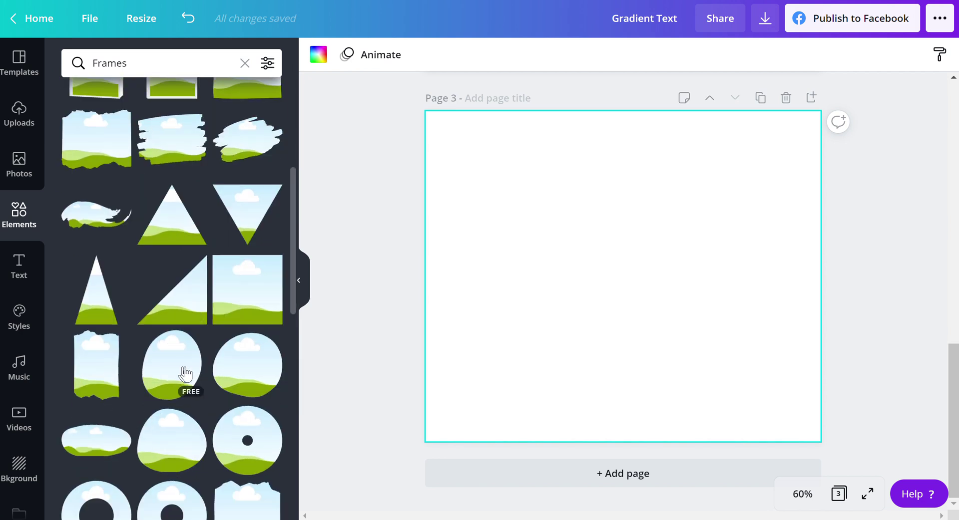
scroll(186, 374, "down", 10)
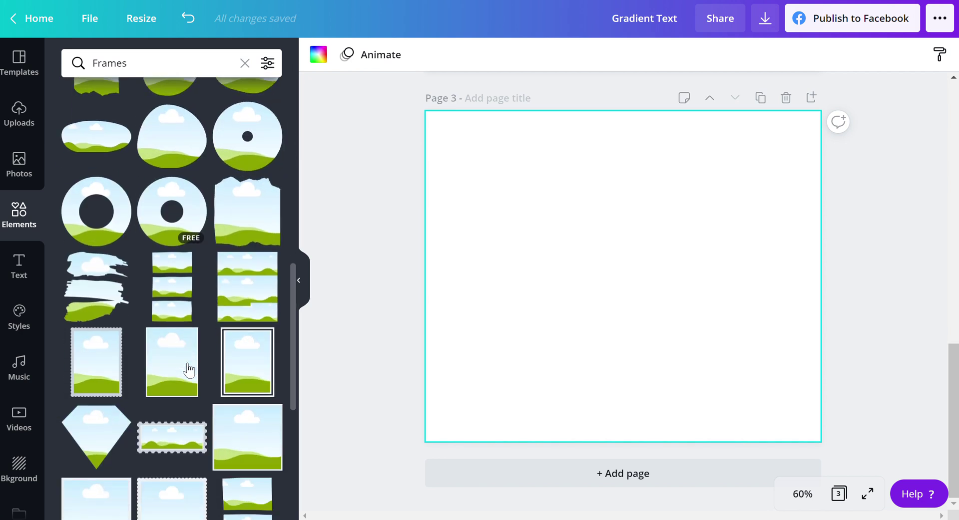
scroll(189, 370, "down", 8)
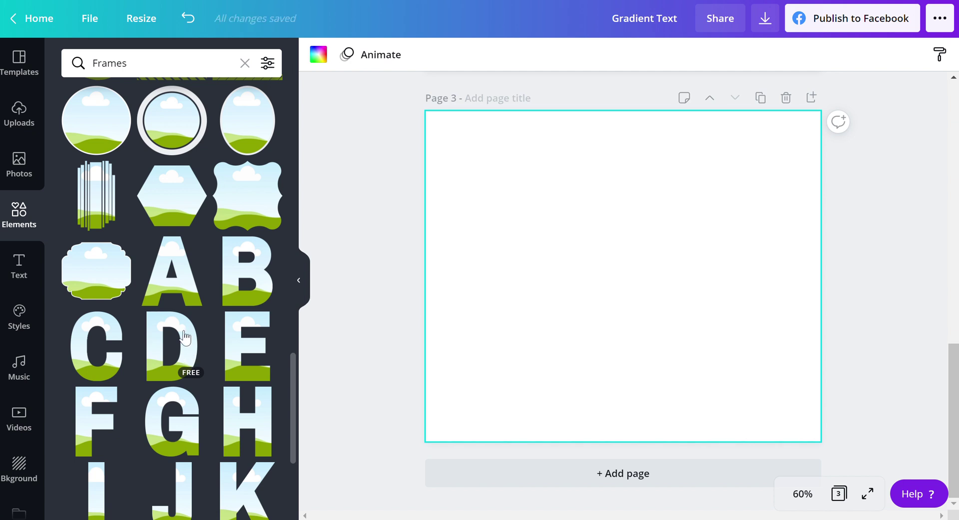
scroll(188, 350, "down", 3)
scroll(120, 336, "down", 1)
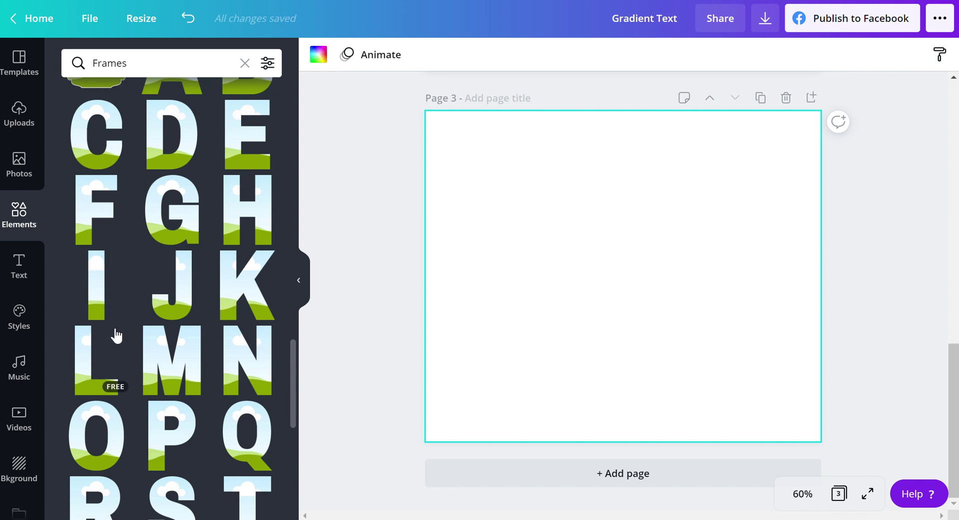
Add the N, E and W letter frames, shrunk and placed side by side near the top.
left_click(241, 368)
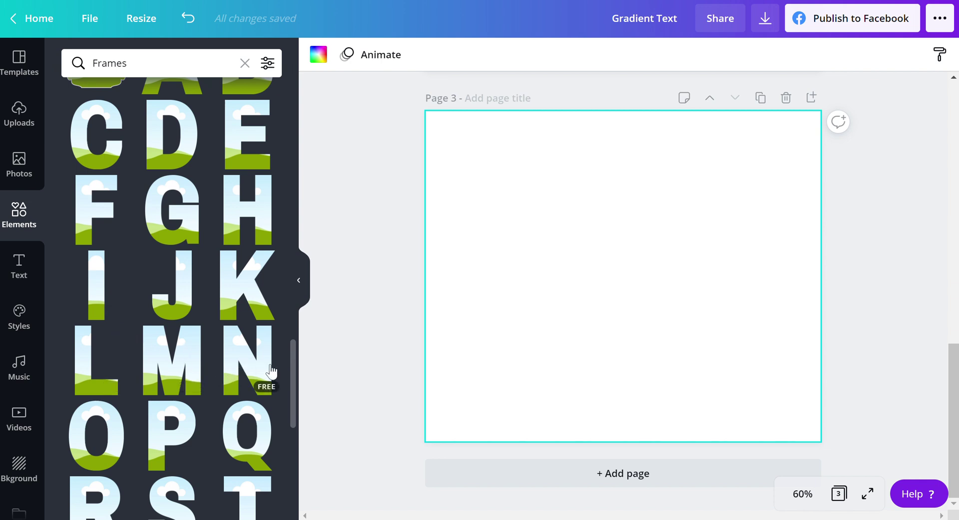
left_click_drag(686, 368, 555, 262)
left_click(230, 146)
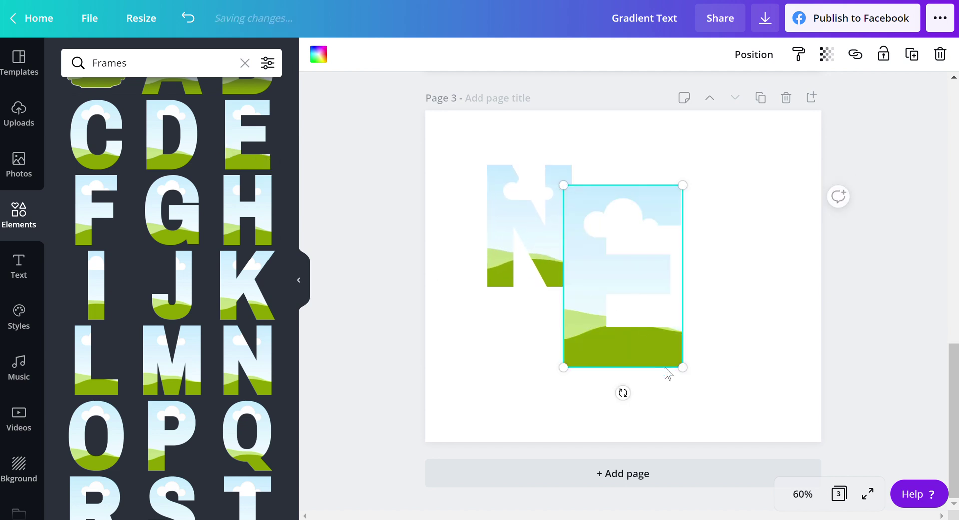
left_click_drag(623, 336, 670, 286)
scroll(188, 364, "down", 5)
left_click(260, 394)
left_click_drag(579, 355, 655, 270)
Evenly space N, E and W with Tidy up, group them, and centre NEW on the page.
left_click(552, 343)
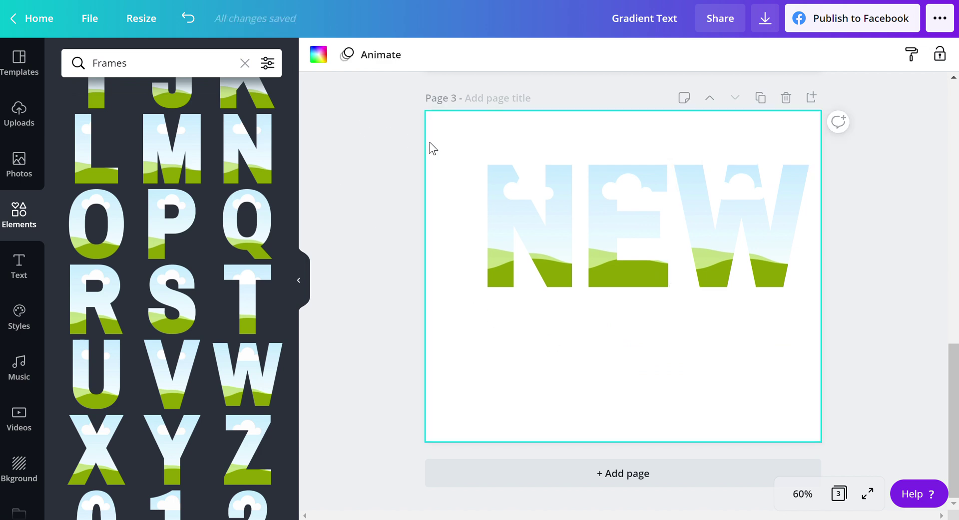
left_click_drag(435, 160, 713, 297)
left_click_drag(738, 262, 668, 194)
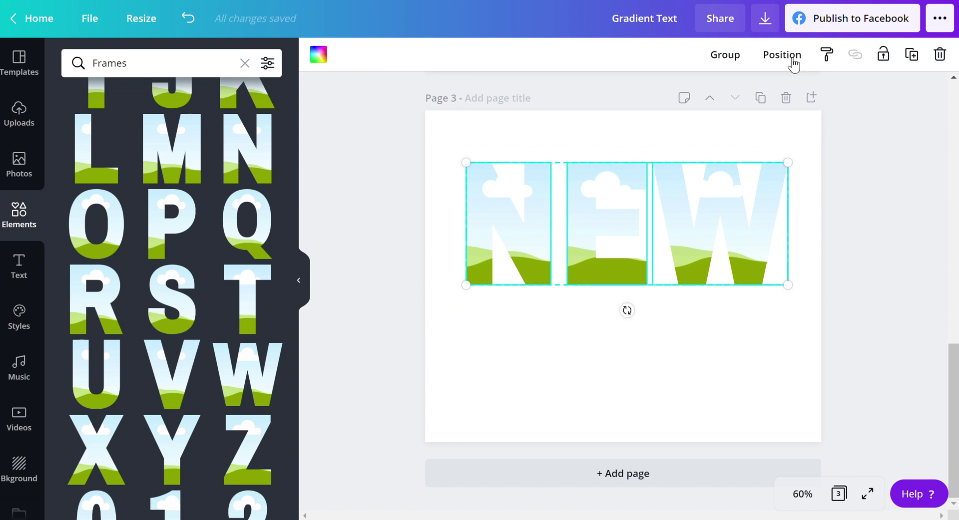
left_click(793, 59)
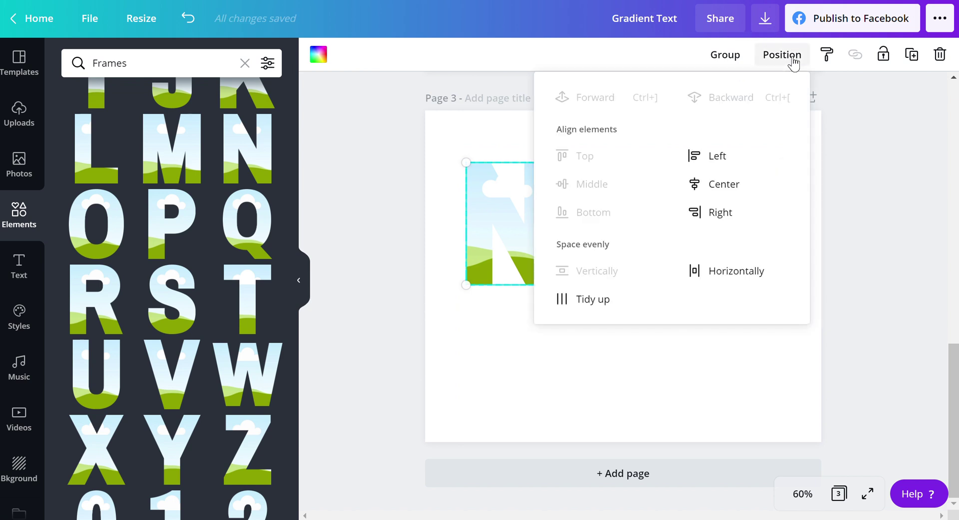
left_click(599, 308)
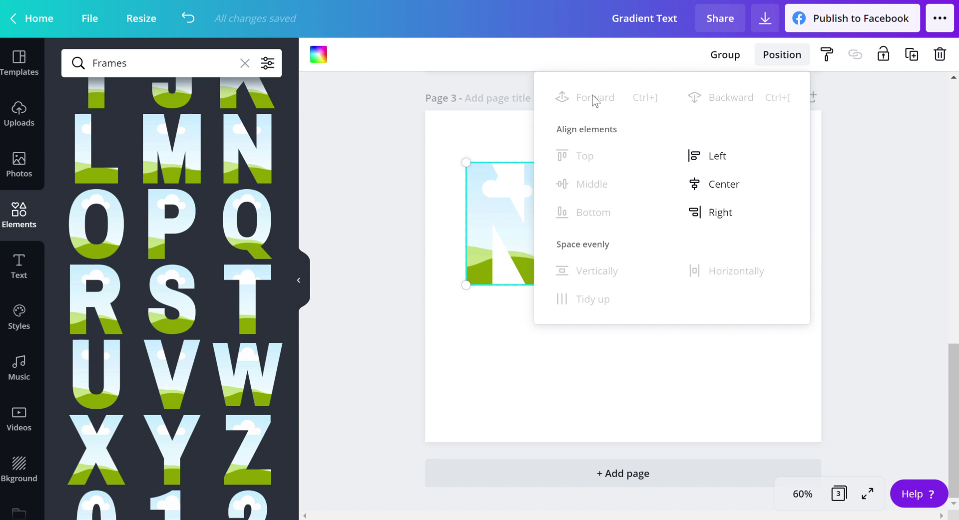
left_click(723, 56)
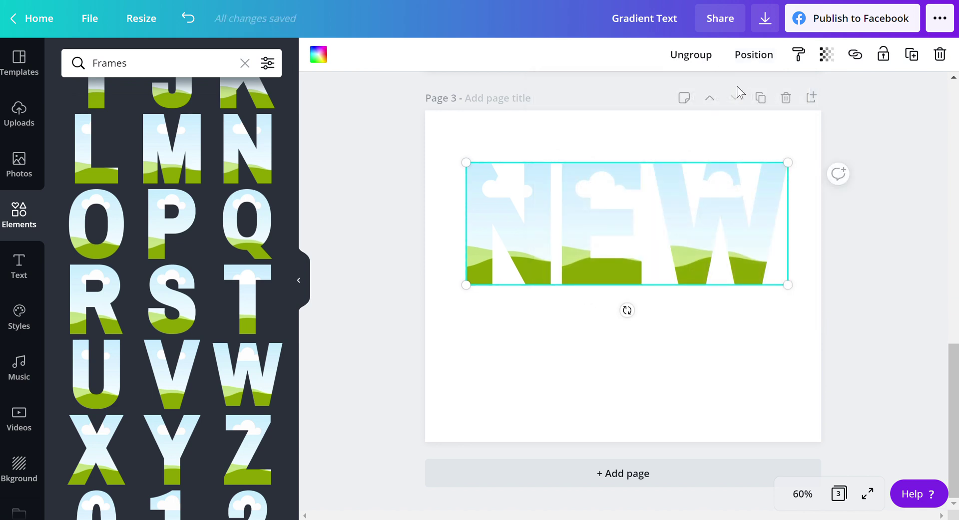
left_click(746, 63)
left_click(705, 189)
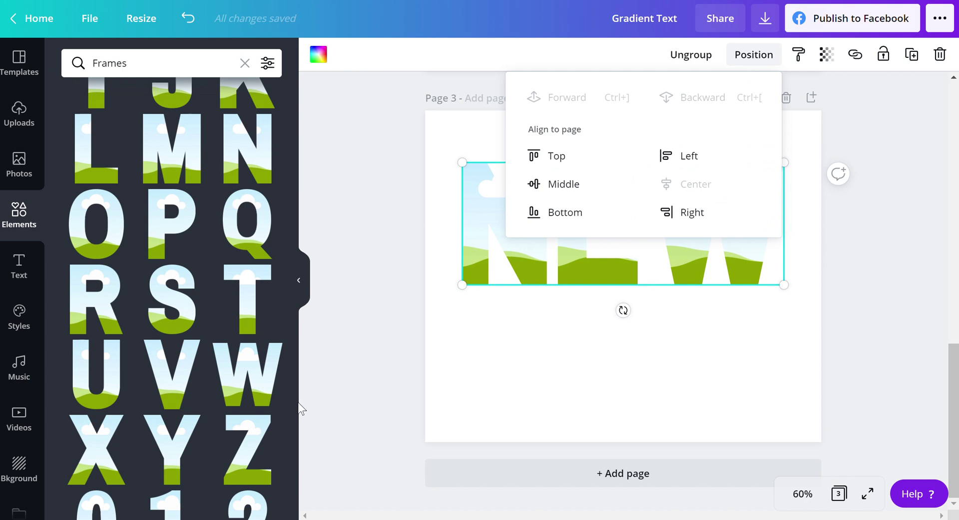
Add the P and O letter frames beneath N, shrunk to match the NEW letters.
left_click(488, 358)
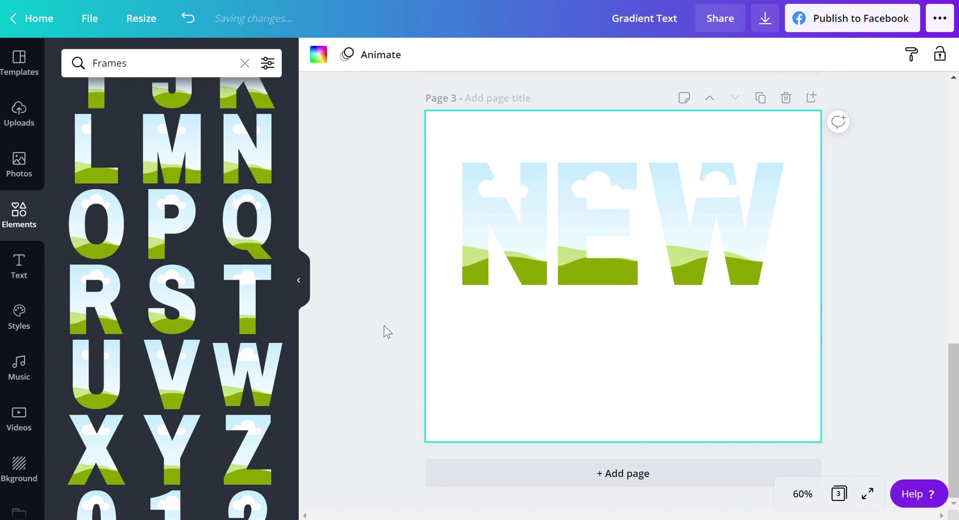
left_click(181, 238)
left_click_drag(659, 246, 550, 223)
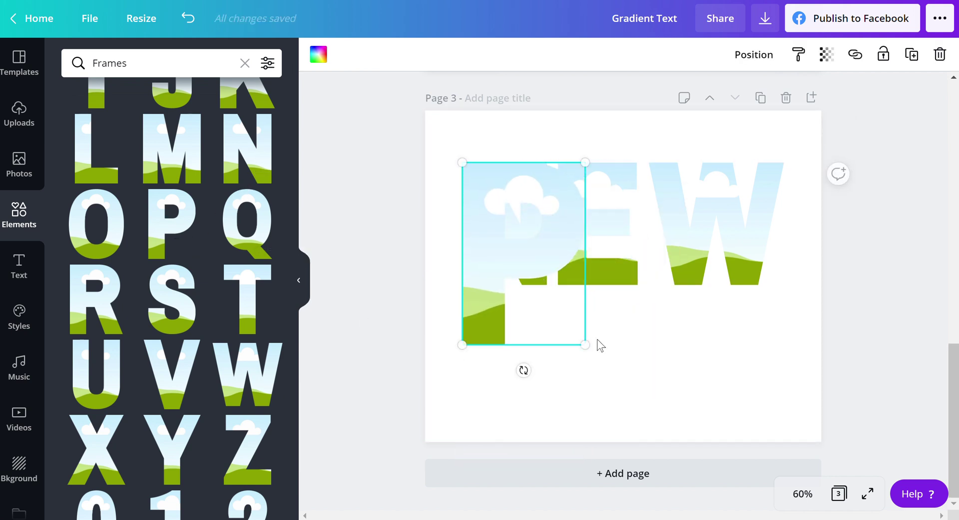
left_click_drag(586, 345, 552, 278)
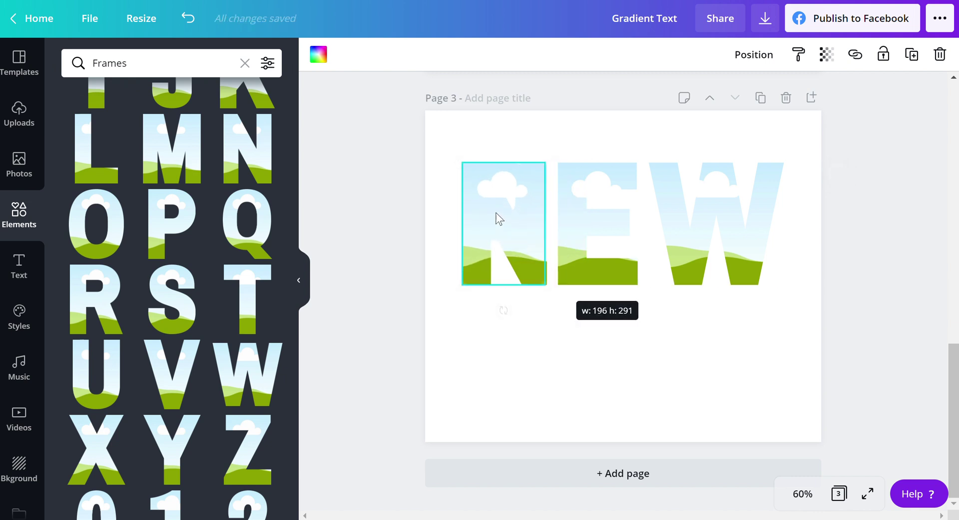
left_click_drag(508, 345, 495, 344)
scroll(150, 248, "down", 2)
scroll(110, 245, "up", 2)
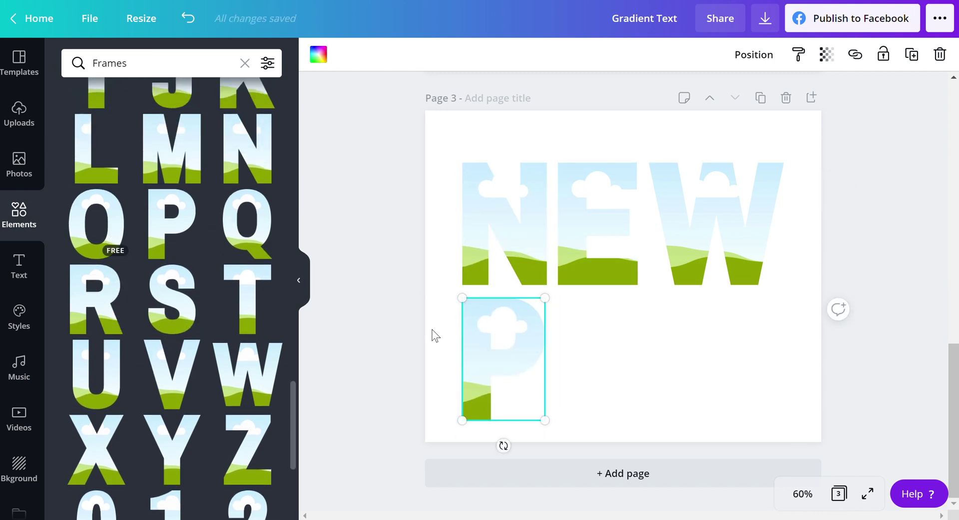
left_click_drag(638, 261, 610, 351)
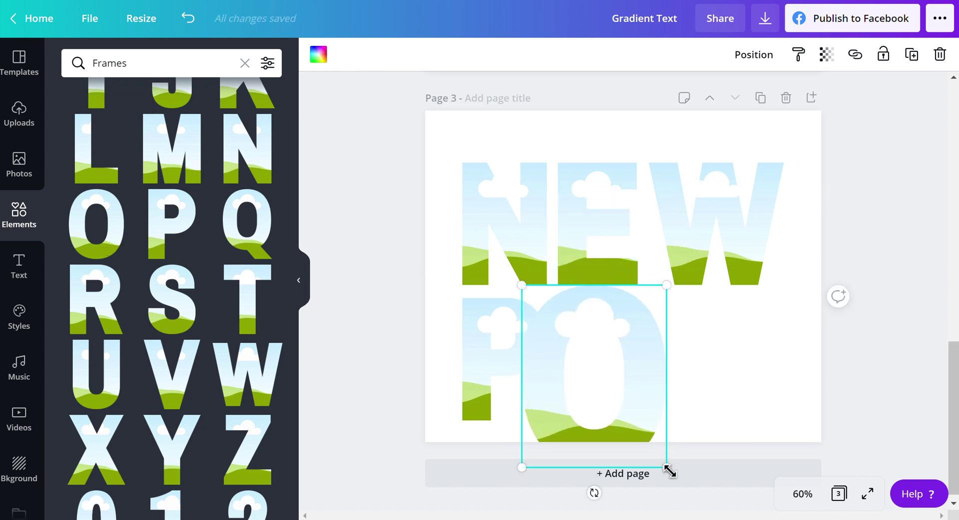
left_click_drag(670, 471, 628, 419)
left_click_drag(614, 380, 624, 395)
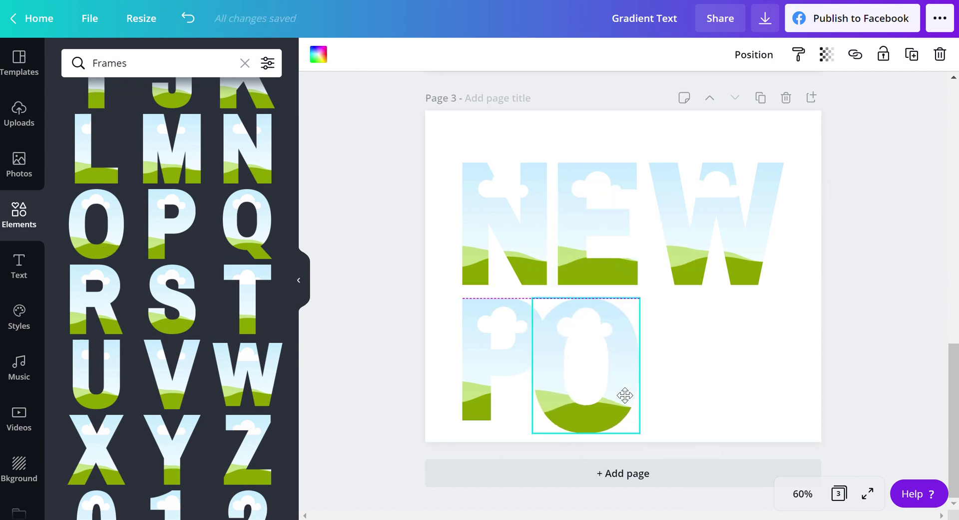
left_click_drag(639, 434, 631, 420)
Add the S and T letter frames beside the O, sized to match, completing POST.
left_click(177, 295)
left_click_drag(694, 364, 719, 398)
left_click_drag(741, 478, 693, 383)
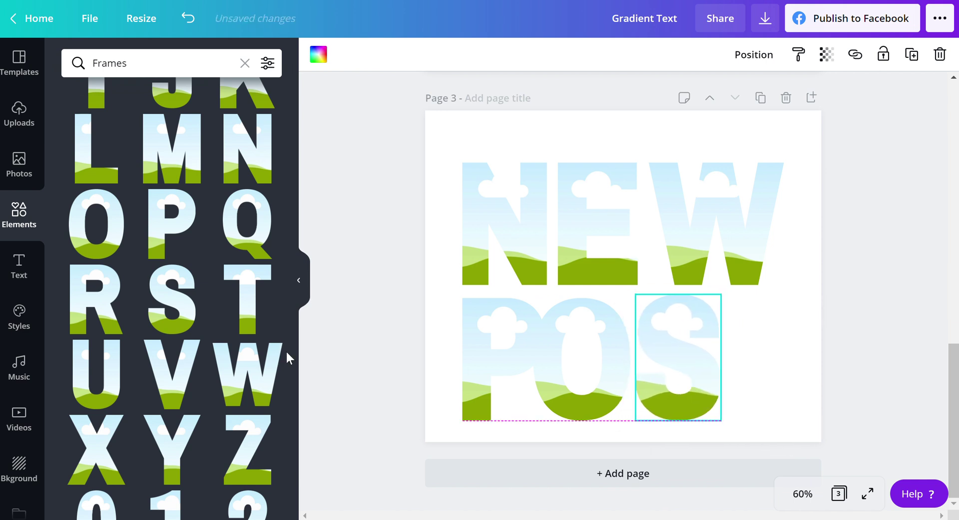
left_click(244, 302)
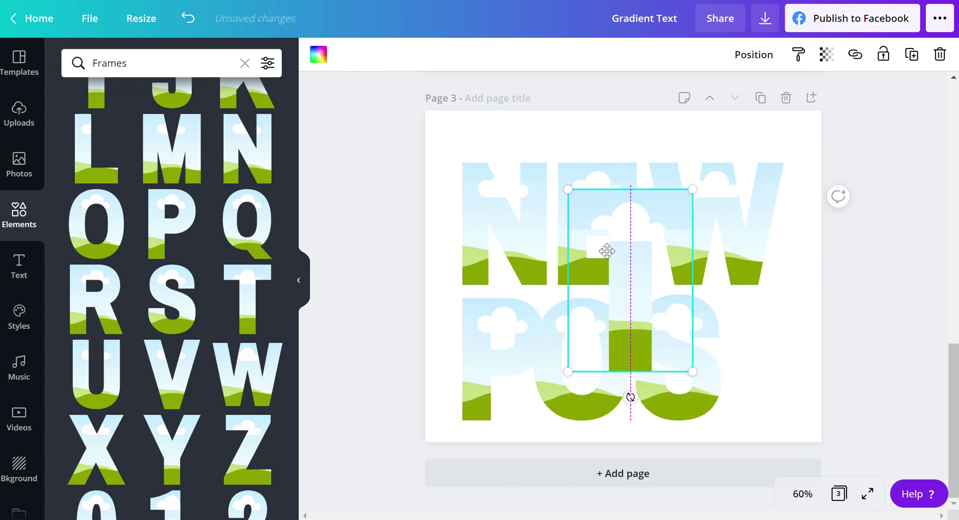
left_click_drag(606, 250, 696, 340)
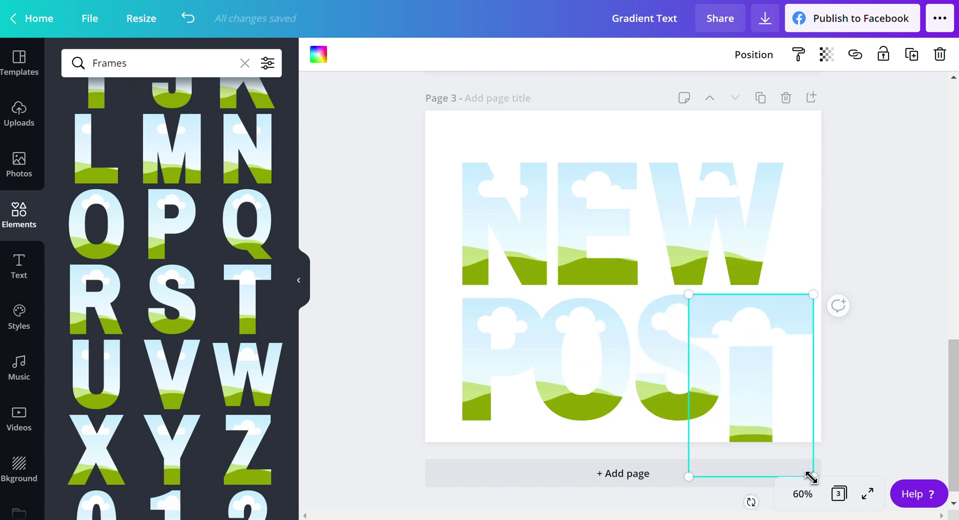
left_click_drag(809, 475, 779, 417)
left_click_drag(757, 361, 778, 357)
Undo the accidental T resize and evenly space the four POST frames with Tidy up.
left_click_drag(805, 421, 616, 394)
key("ctrl+z")
left_click(800, 442)
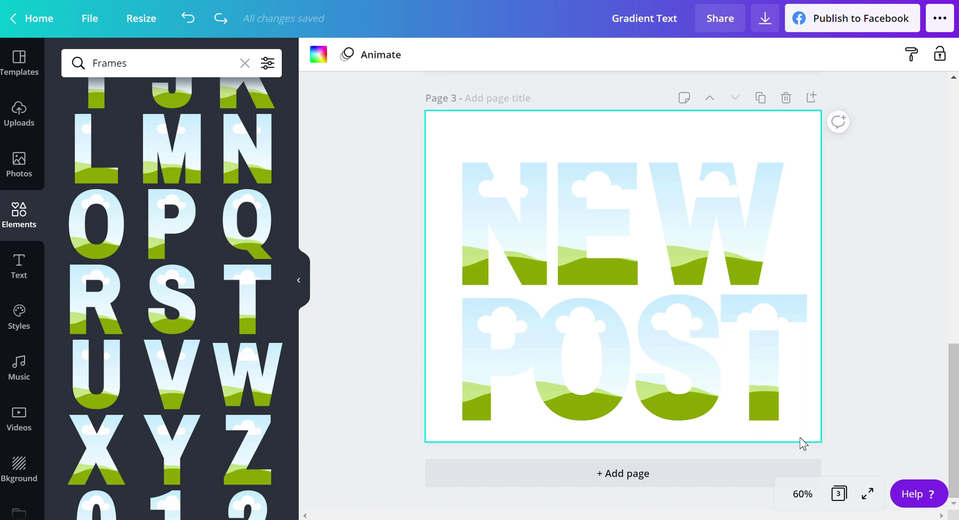
left_click_drag(783, 427, 496, 359)
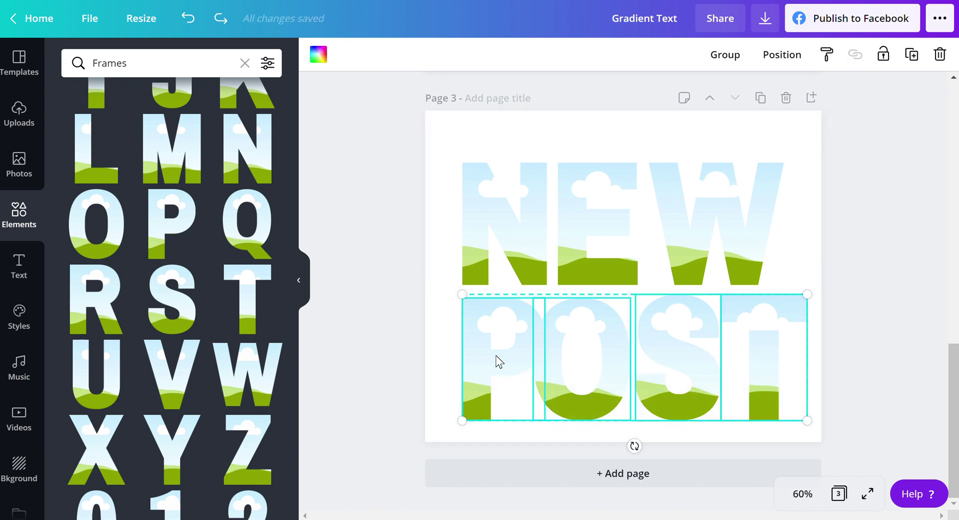
left_click(781, 59)
left_click(572, 330)
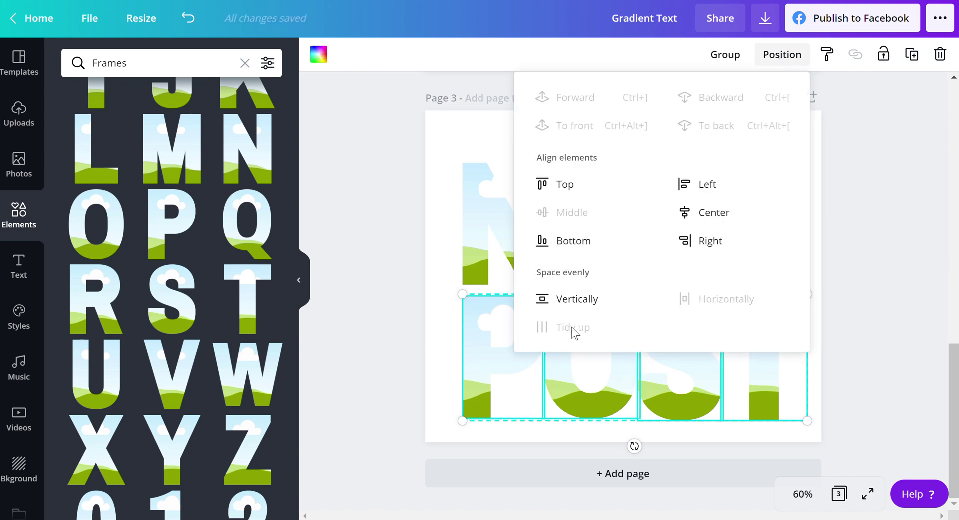
Group then ungroup POST, and nudge the P, O and S left beneath NEW.
left_click(723, 55)
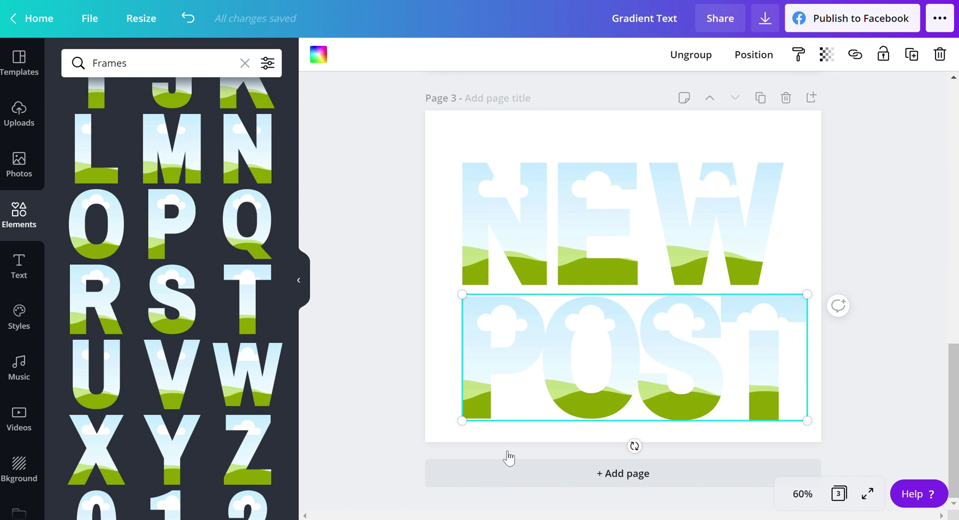
left_click(687, 57)
left_click_drag(475, 387, 466, 361)
left_click(864, 284)
left_click_drag(564, 371, 560, 370)
left_click_drag(475, 381, 473, 375)
left_click_drag(547, 375, 541, 373)
left_click_drag(685, 374, 676, 368)
left_click_drag(495, 342, 493, 339)
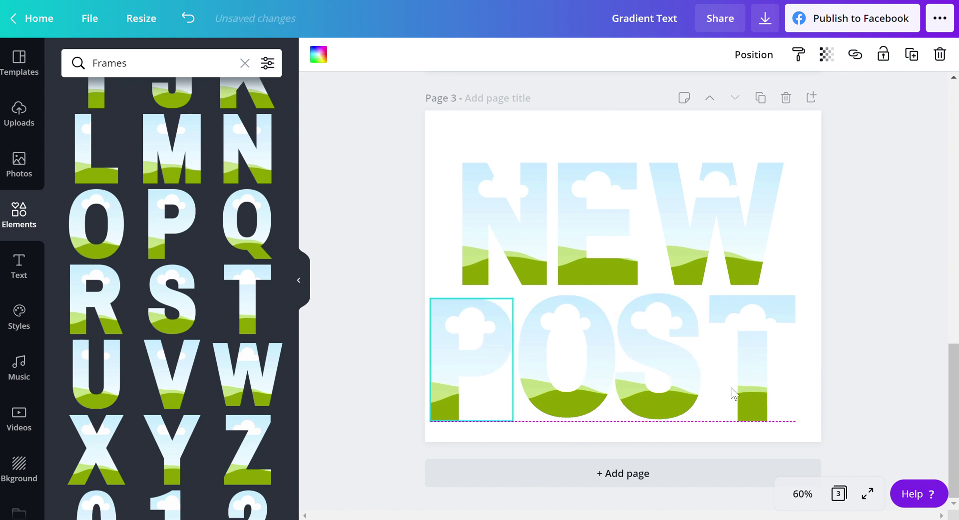
Re-space the POST letters evenly, trying and undoing a centre alignment.
left_click_drag(801, 422, 468, 325)
left_click(772, 54)
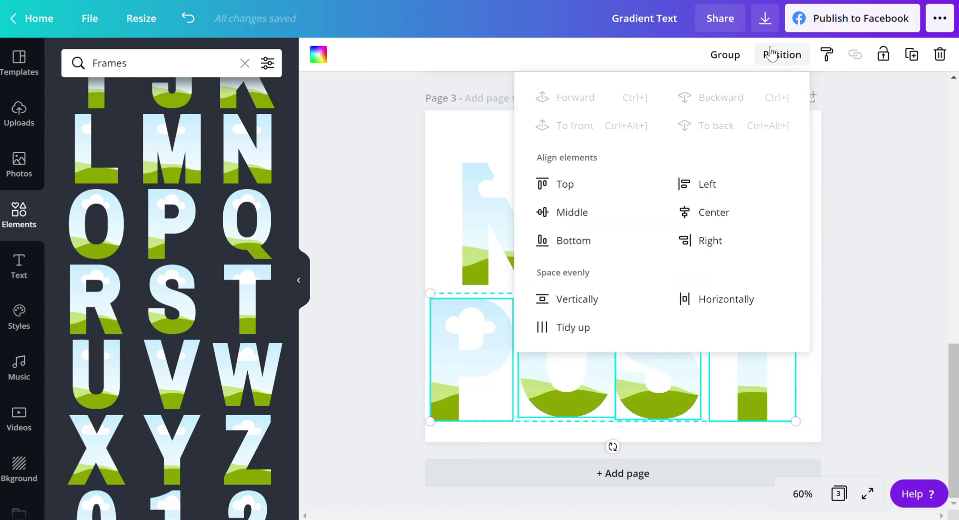
left_click(585, 329)
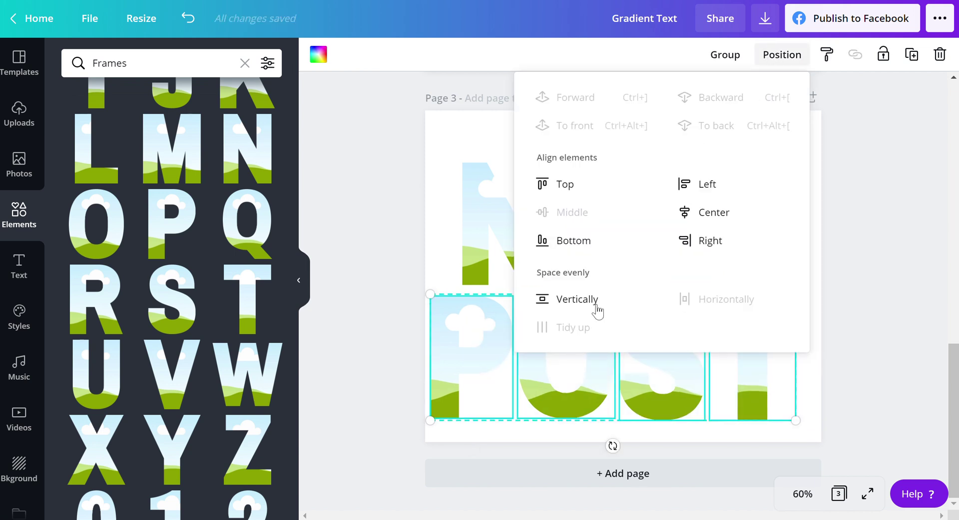
left_click(726, 55)
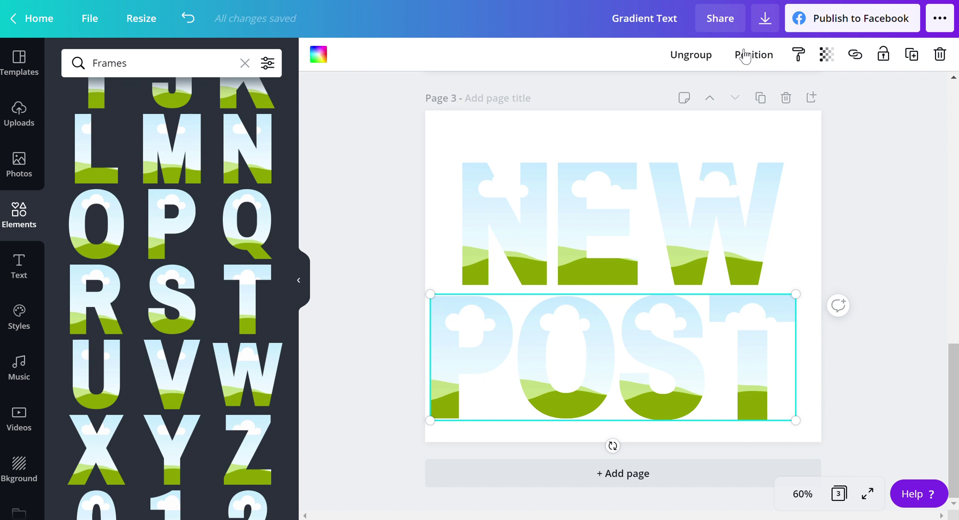
left_click(746, 57)
left_click(690, 56)
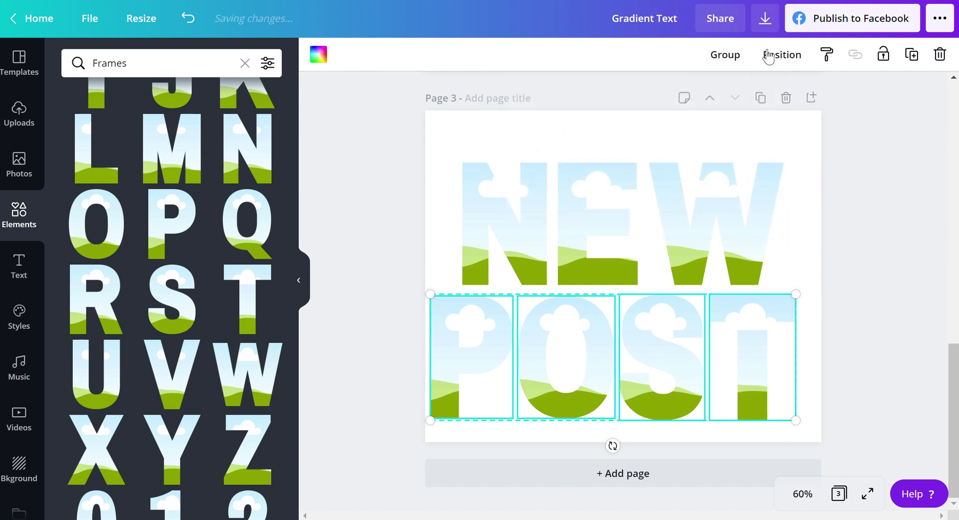
left_click(782, 55)
left_click(717, 220)
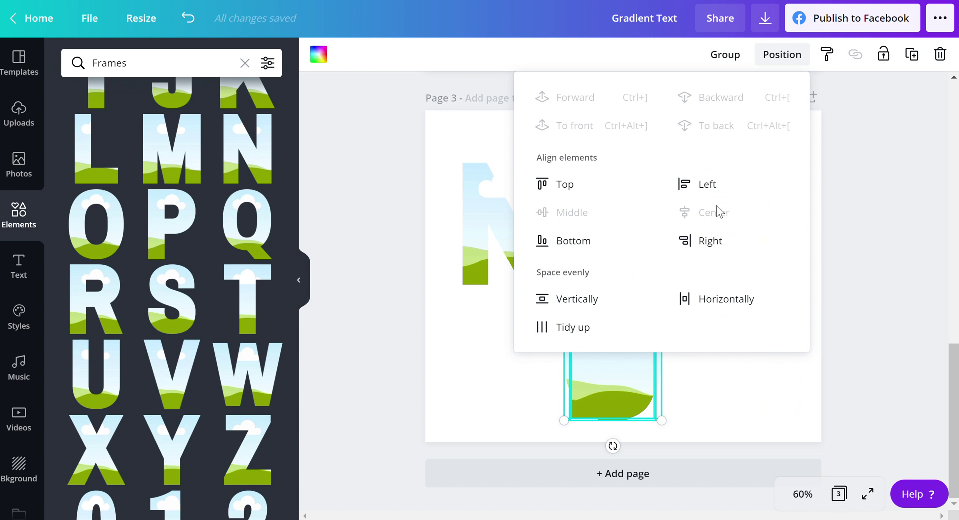
key("ctrl+z")
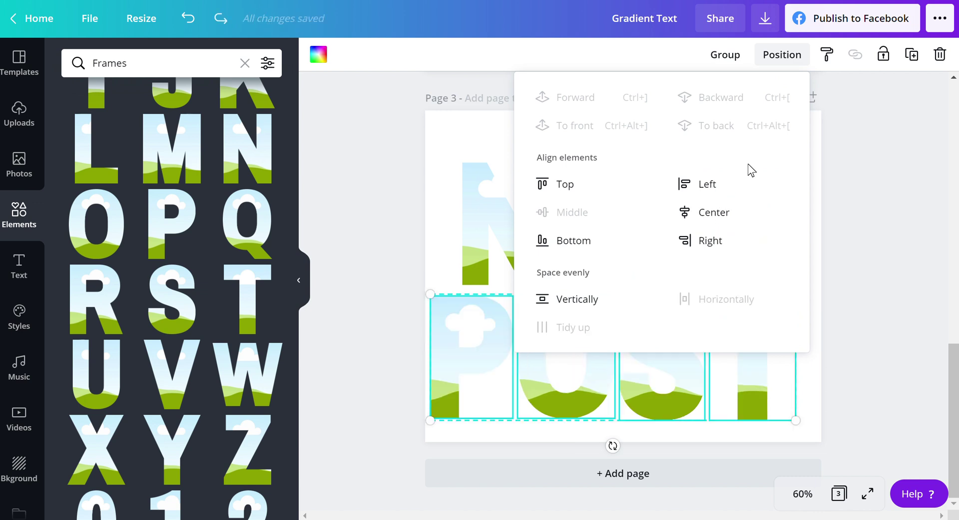
Group the four POST frames and centre the group horizontally on the page.
left_click(725, 60)
left_click(764, 58)
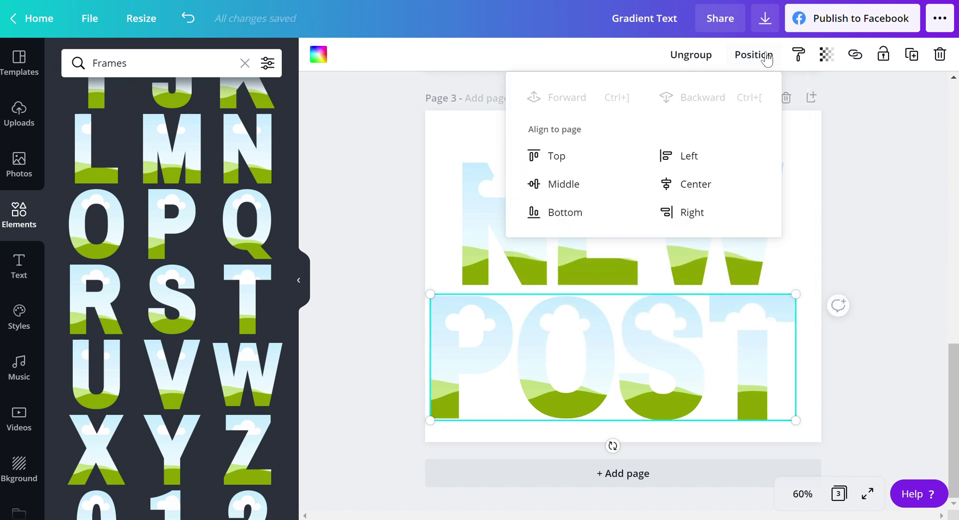
left_click(694, 184)
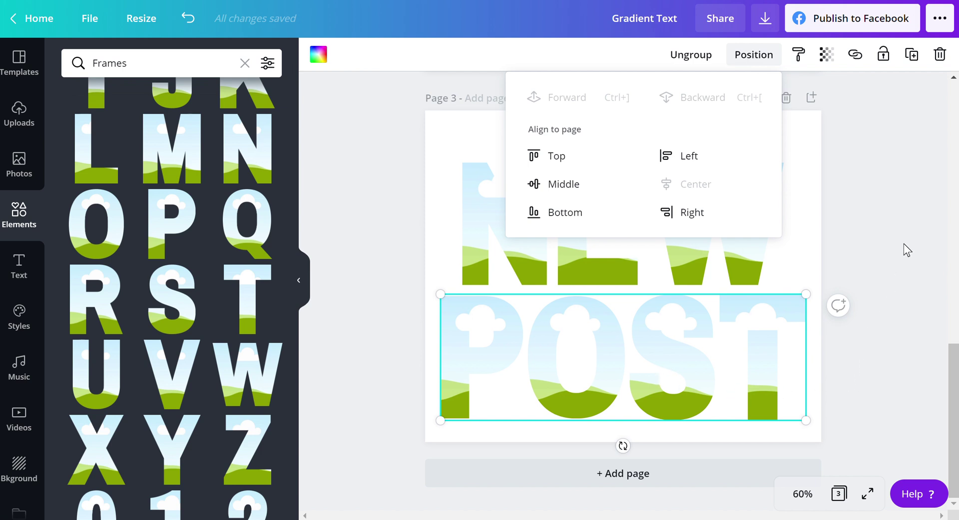
left_click(897, 200)
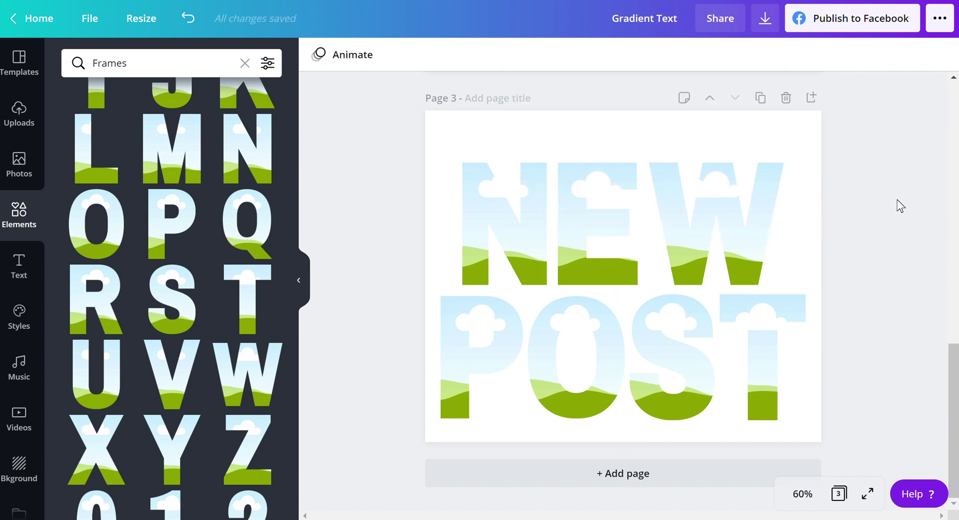
Open the Photos library and search for gradient photos.
left_click(17, 172)
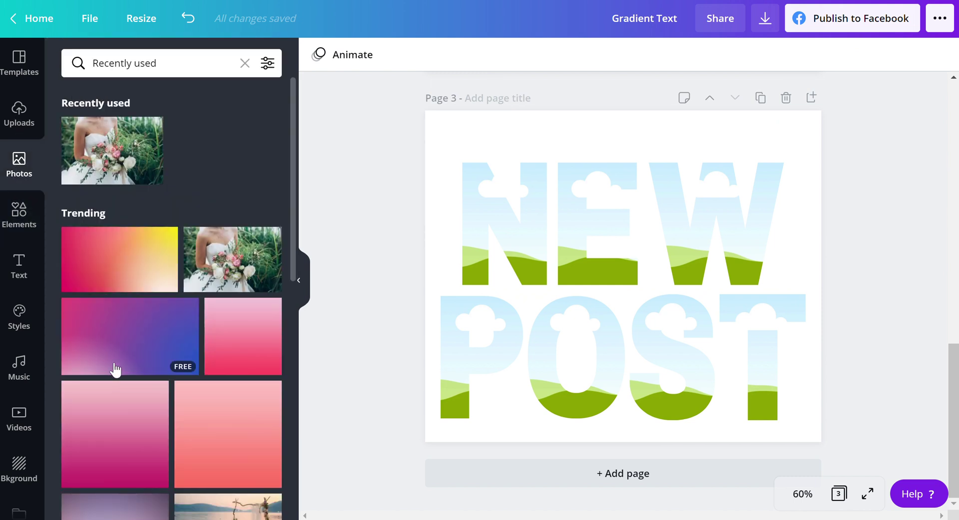
left_click(166, 65)
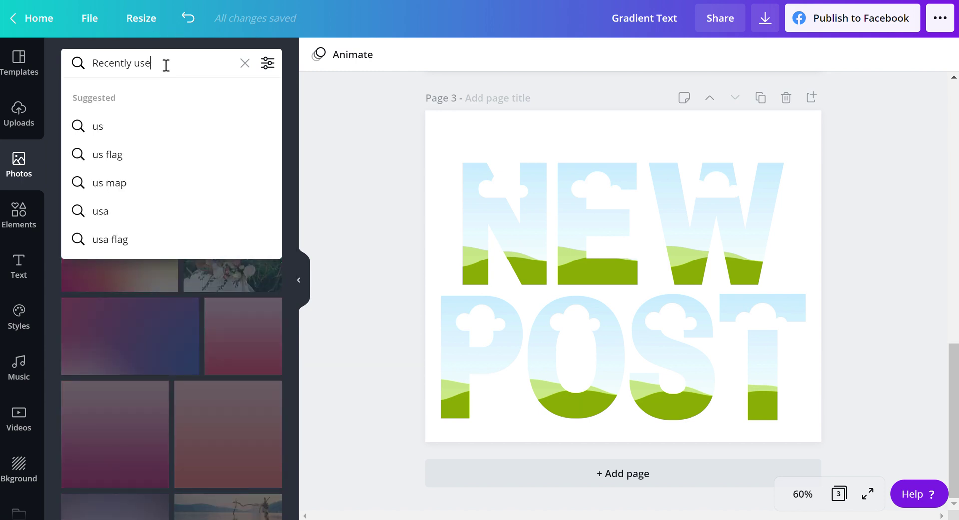
key("BackSpace")
key("BackSpace")
key("BackSpace")
key("BackSpace")
key("BackSpace")
key("BackSpace")
key("BackSpace")
key("BackSpace")
key("BackSpace")
key("BackSpace")
key("BackSpace")
key("BackSpace")
type("gra")
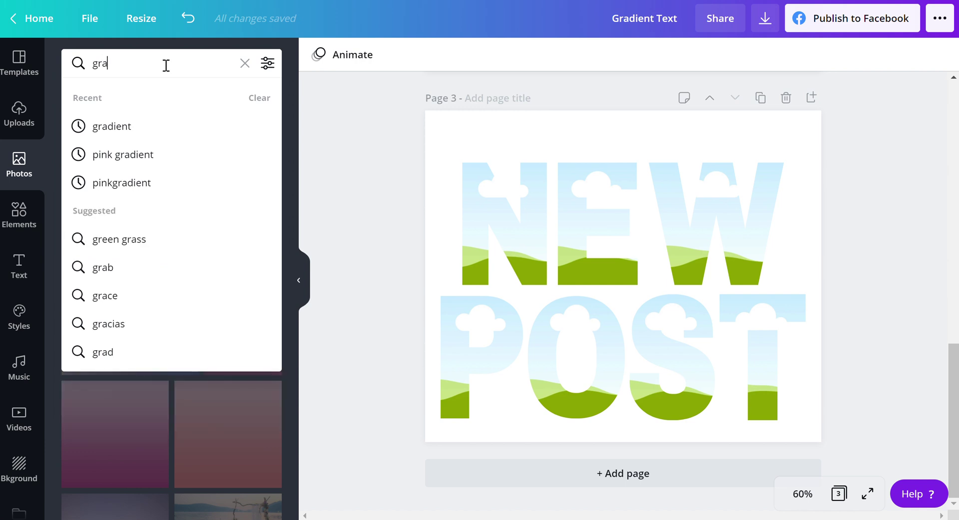
left_click(105, 124)
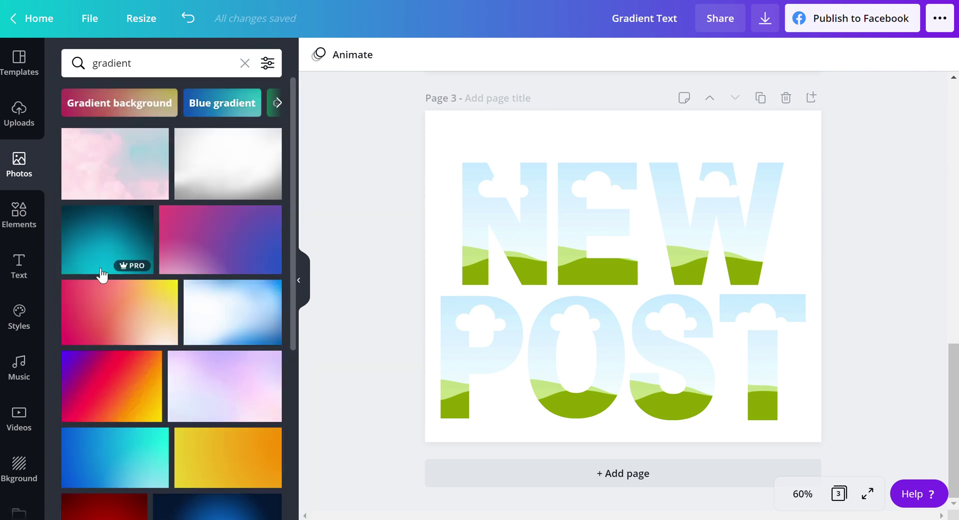
Browse the gradient results, then clear the search to show Recently used photos.
scroll(102, 277, "down", 7)
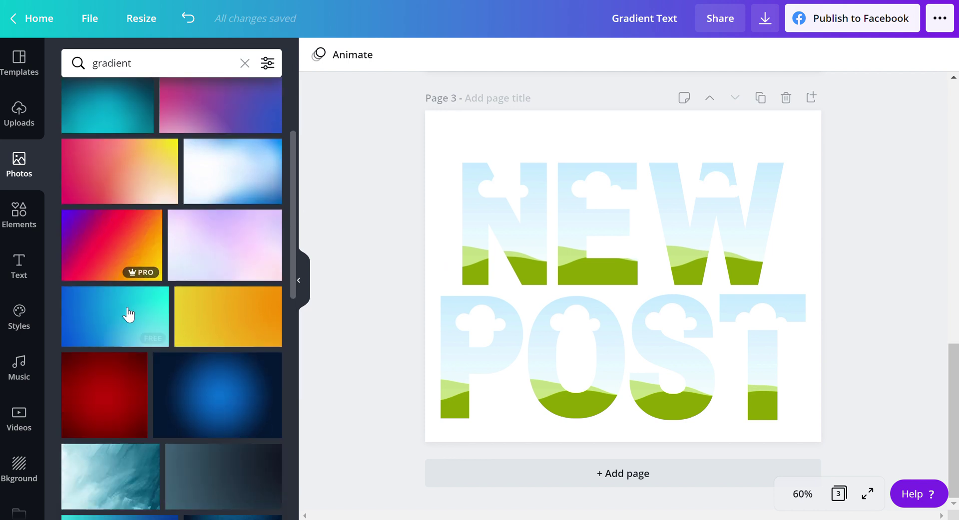
scroll(162, 332, "down", 10)
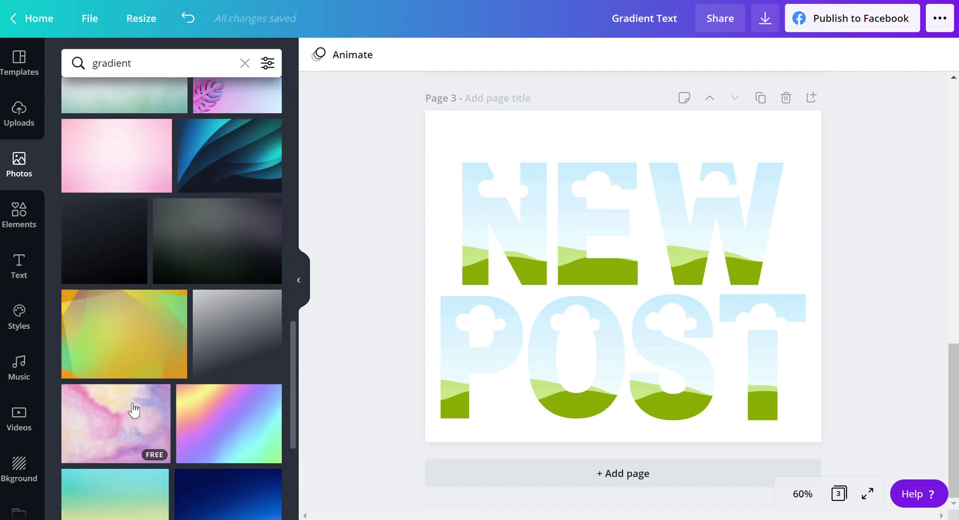
scroll(136, 417, "down", 3)
scroll(137, 344, "down", 2)
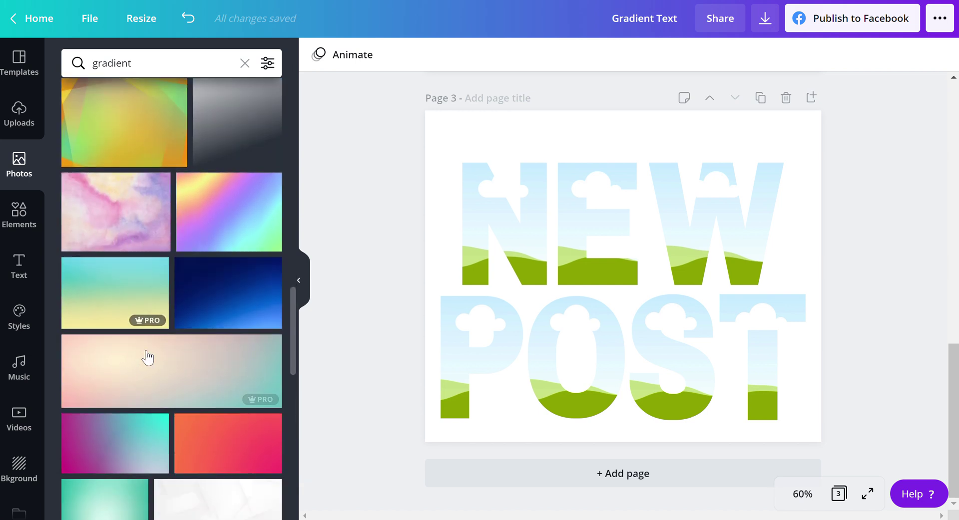
scroll(127, 384, "up", 2)
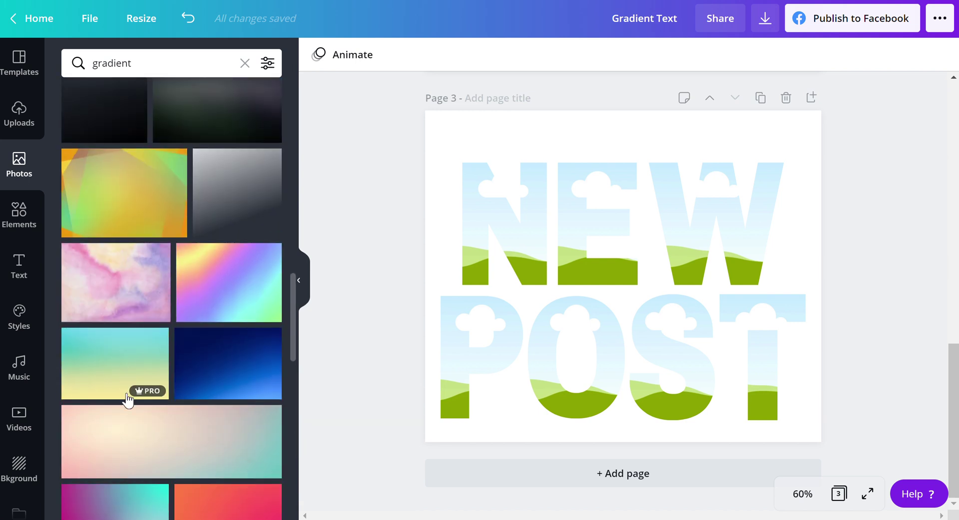
scroll(116, 372, "down", 2)
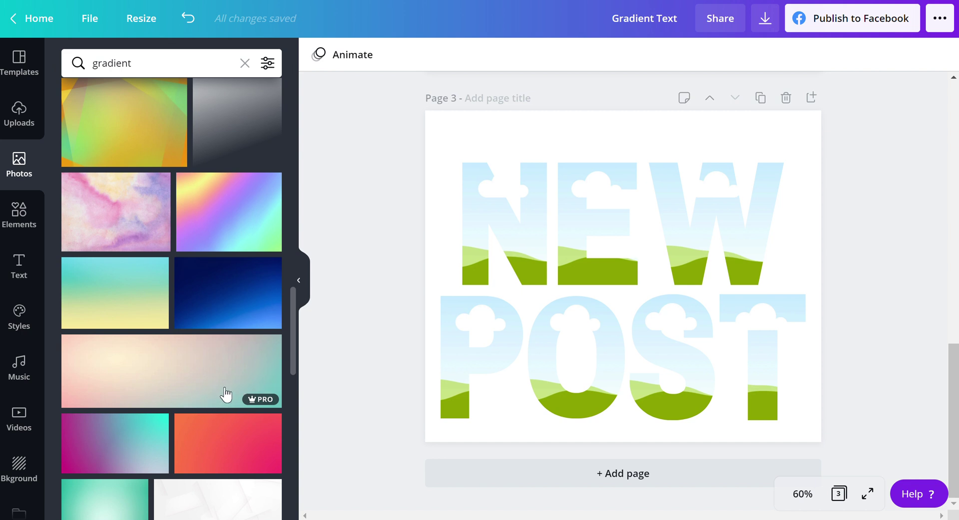
scroll(173, 367, "up", 10)
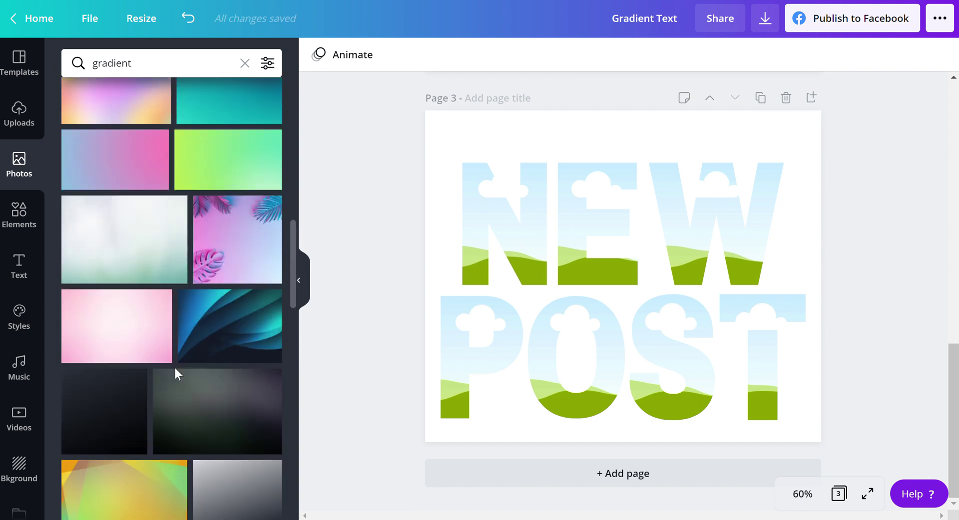
scroll(176, 370, "up", 5)
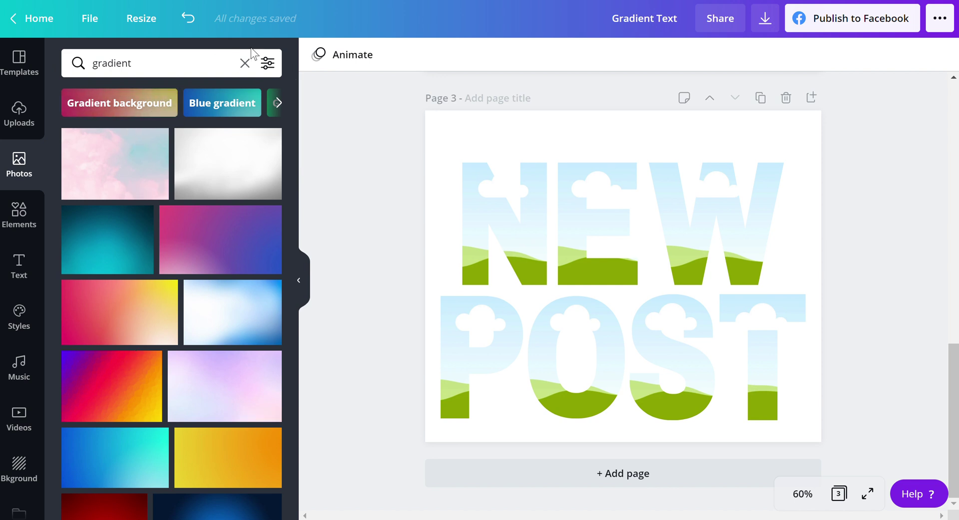
left_click(245, 64)
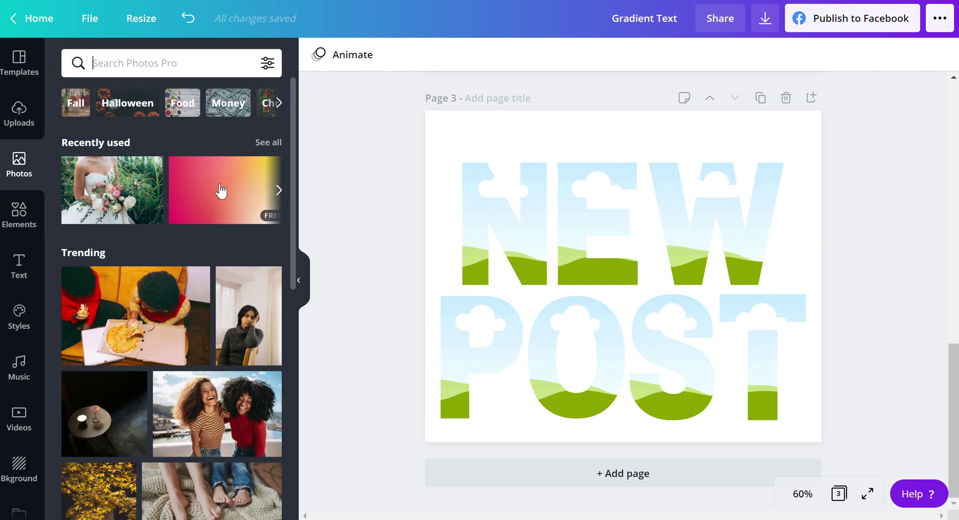
Fill the N frame with the pink-to-yellow gradient, enlarged and positioned inside it.
left_click_drag(221, 190, 485, 195)
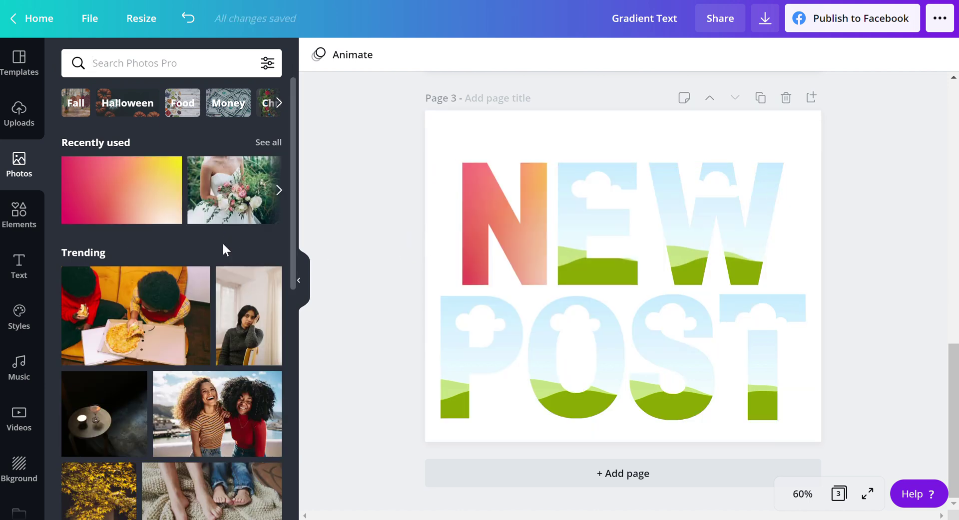
double_click(526, 234)
left_click_drag(527, 226, 568, 236)
left_click_drag(645, 284, 788, 449)
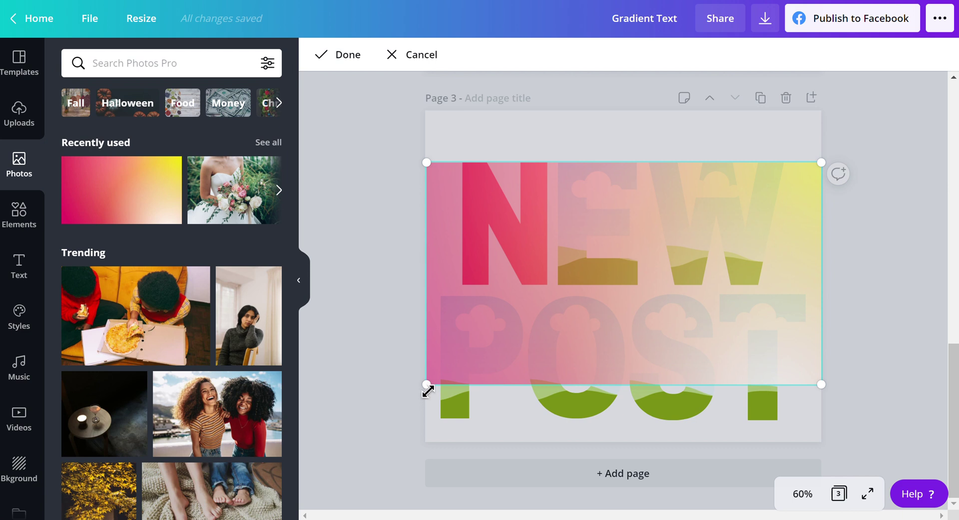
left_click_drag(427, 391, 438, 380)
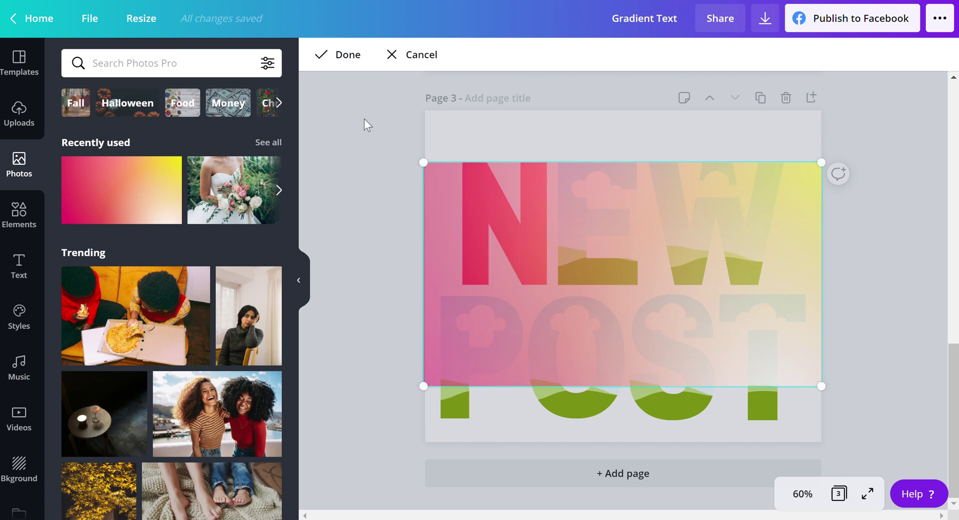
left_click(329, 59)
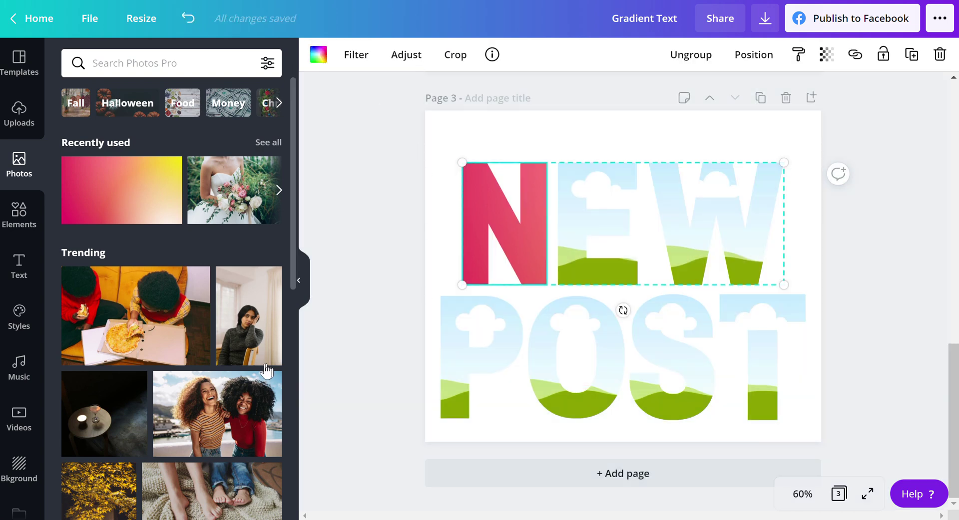
Fill the E frame with the gradient, stretched across the word to match the N.
left_click_drag(274, 214, 593, 216)
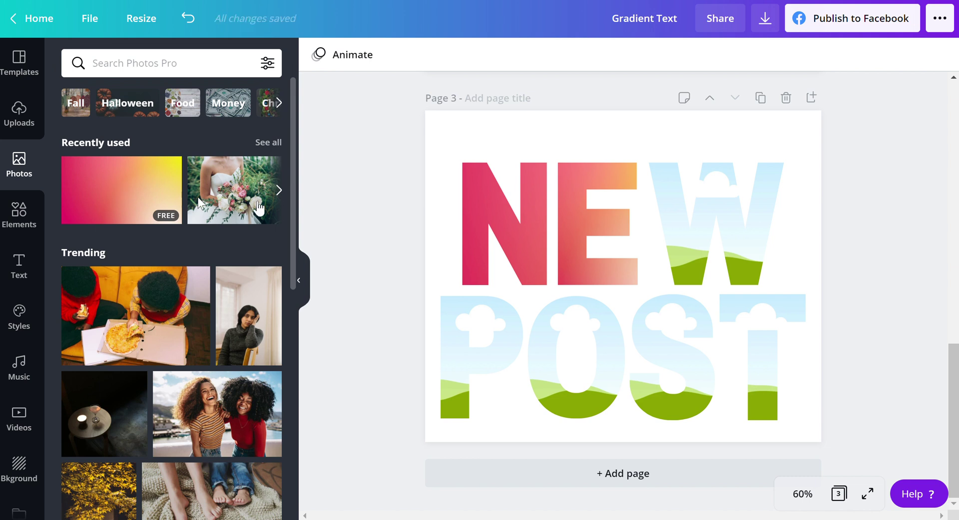
double_click(577, 202)
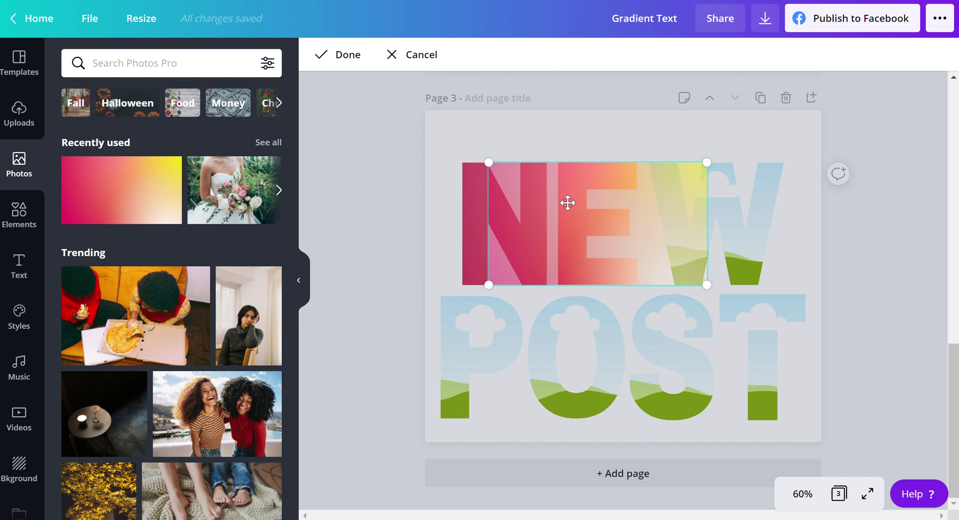
left_click_drag(492, 168, 422, 161)
left_click_drag(702, 286, 804, 375)
left_click_drag(747, 302, 747, 338)
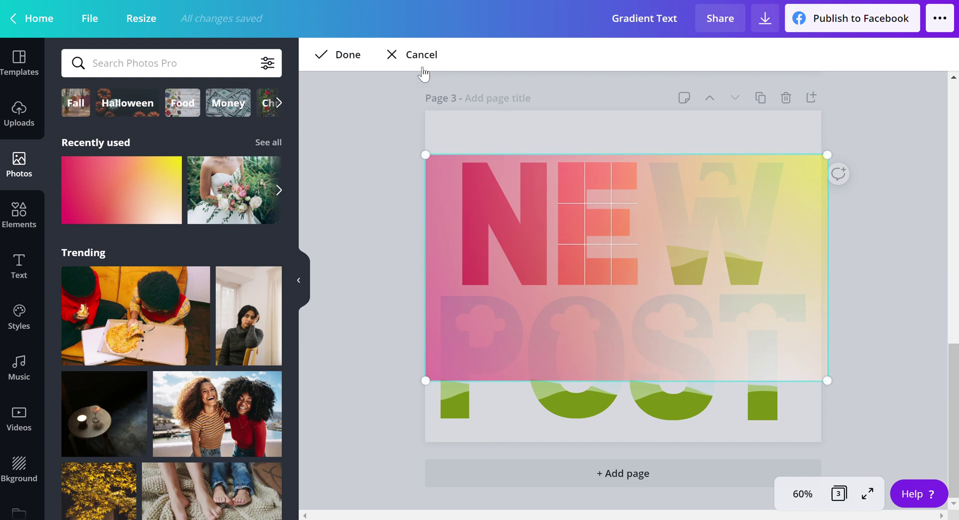
left_click(344, 54)
Fill the W frame with the gradient, stretched across NEW to continue the flow.
left_click_drag(70, 215, 734, 226)
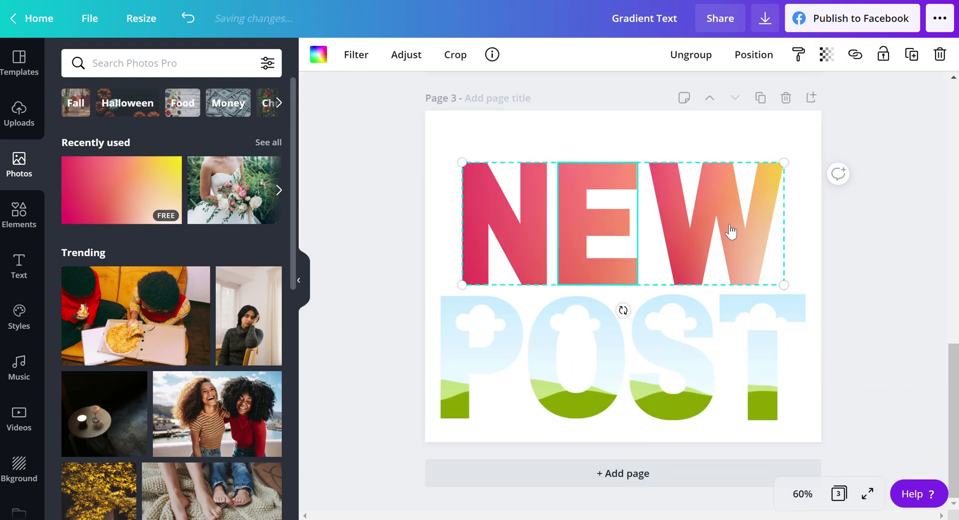
double_click(700, 211)
left_click_drag(618, 285, 412, 354)
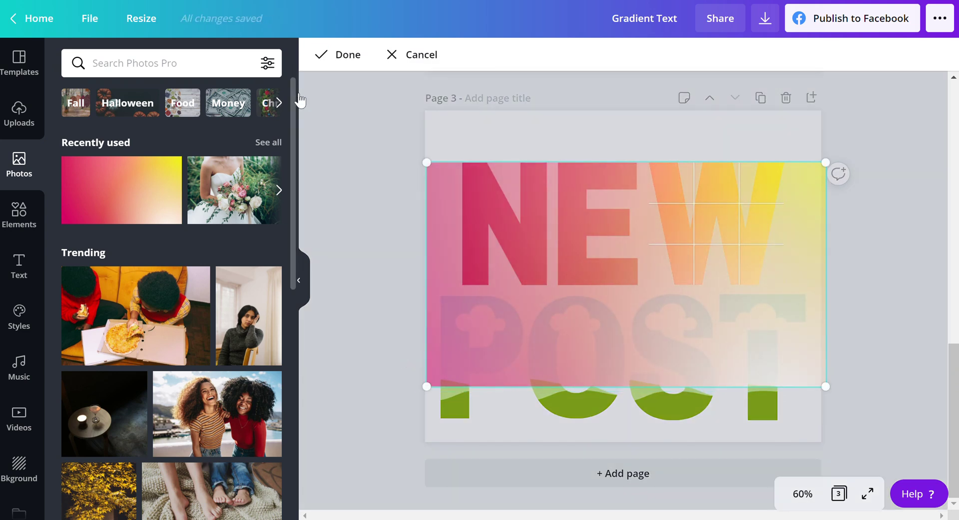
left_click(319, 54)
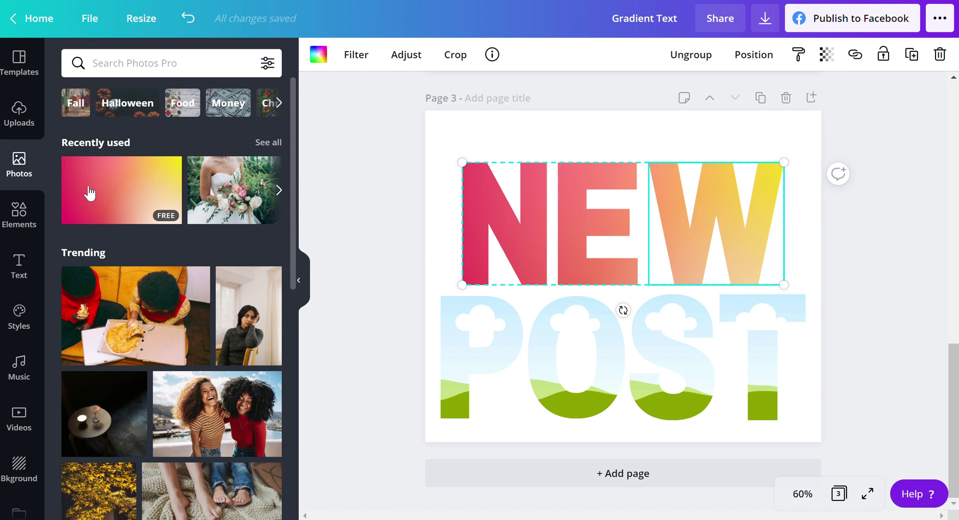
Fill the P frame with the pink gradient, enlarged and shifted to span the word.
left_click_drag(89, 192, 502, 335)
double_click(501, 334)
left_click_drag(593, 296, 818, 169)
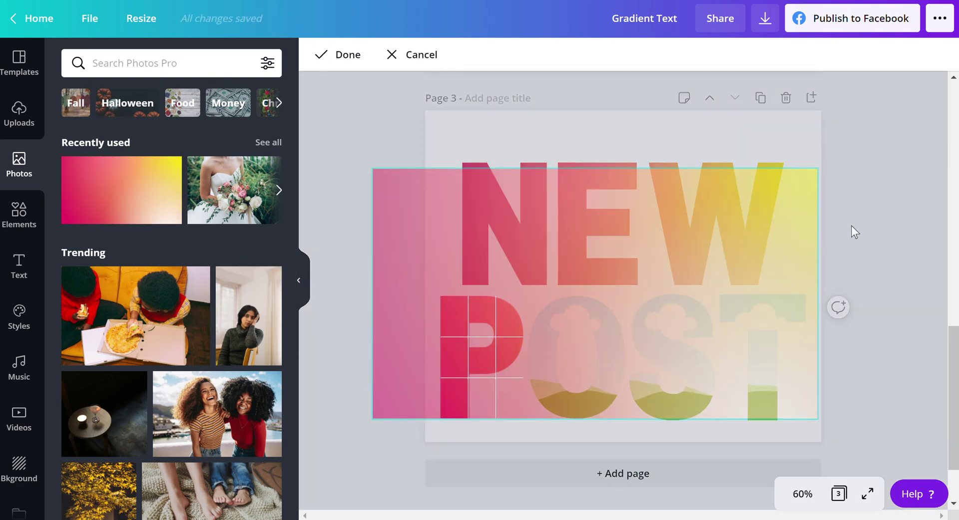
left_click_drag(475, 197, 506, 199)
left_click_drag(877, 167, 824, 188)
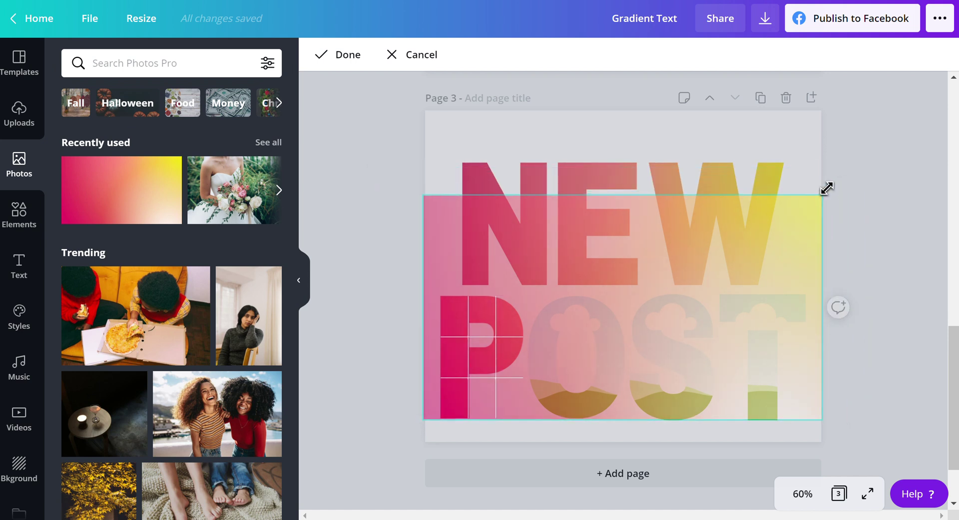
left_click(319, 54)
Fill the O frame with the pink gradient, stretched across the word.
left_click_drag(121, 189, 555, 337)
double_click(563, 328)
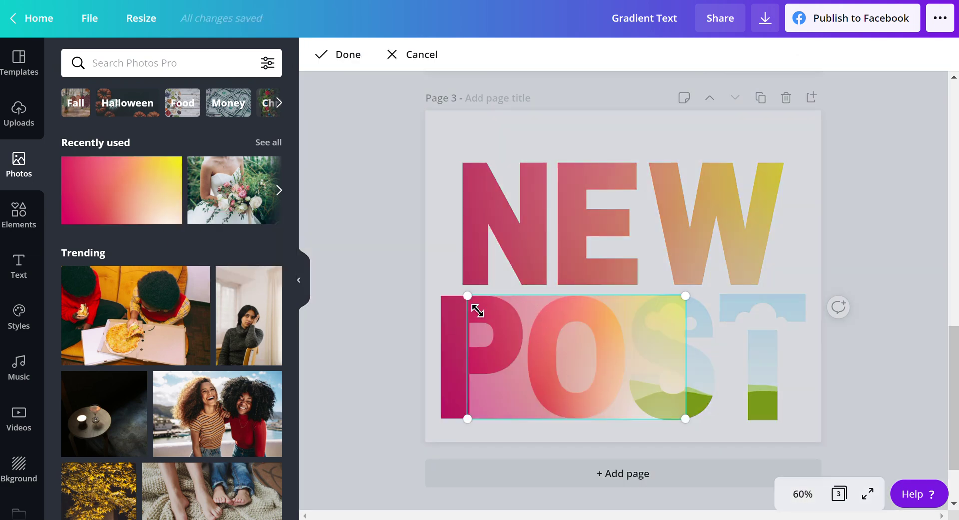
left_click_drag(467, 302, 414, 266)
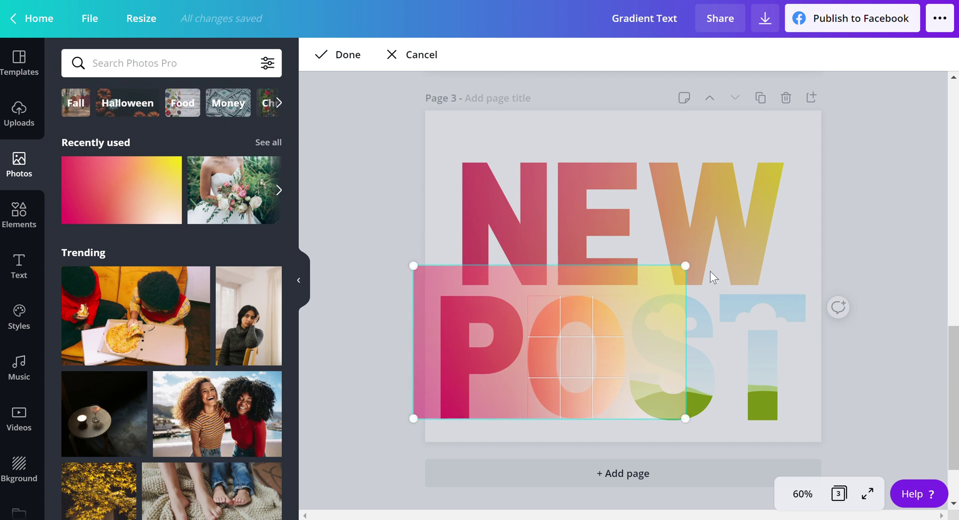
left_click_drag(689, 268, 829, 190)
left_click_drag(408, 191, 425, 193)
mouse_move(833, 186)
left_mouse_down()
mouse_move(818, 199)
mouse_move(825, 197)
left_mouse_up()
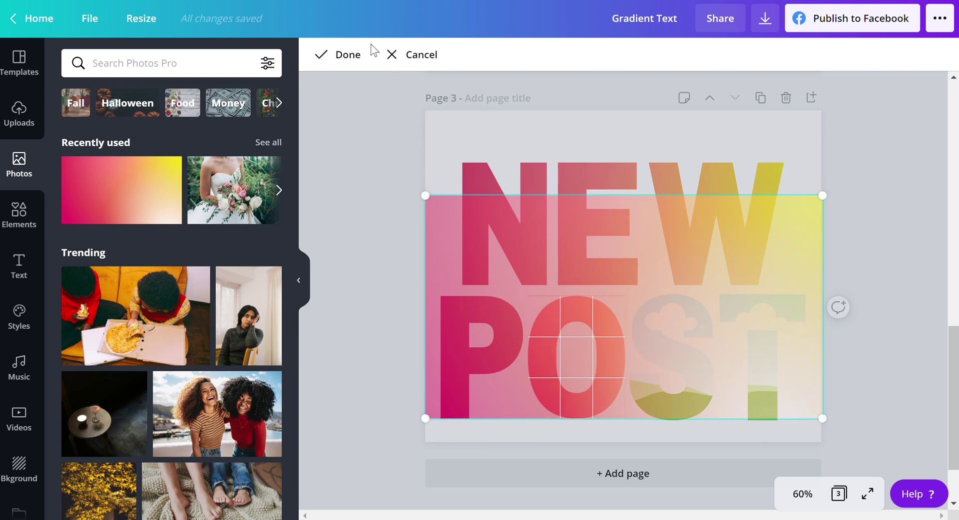
left_click(336, 54)
Fill the S frame with the gradient, enlarged up-left and up-right across the word.
left_click_drag(168, 194, 666, 316)
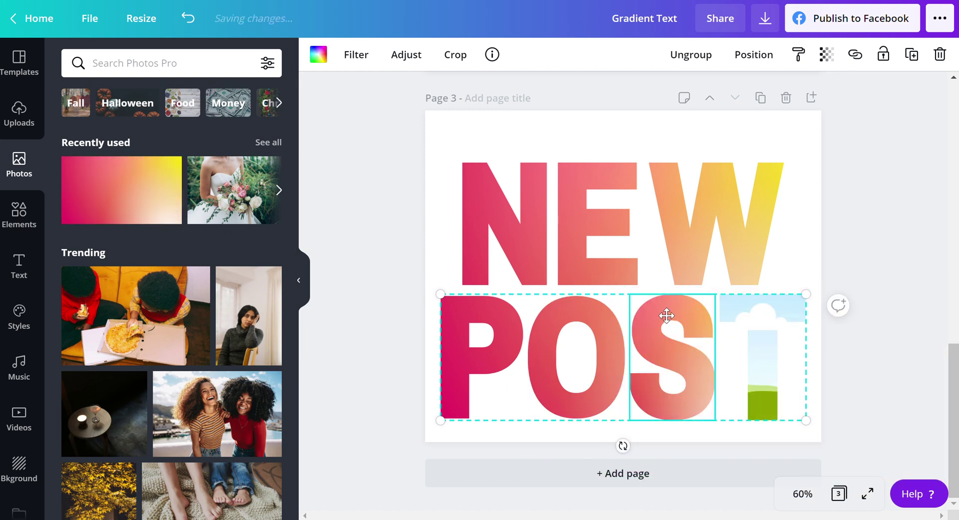
double_click(666, 316)
left_click_drag(562, 297, 426, 218)
left_click_drag(780, 233, 821, 198)
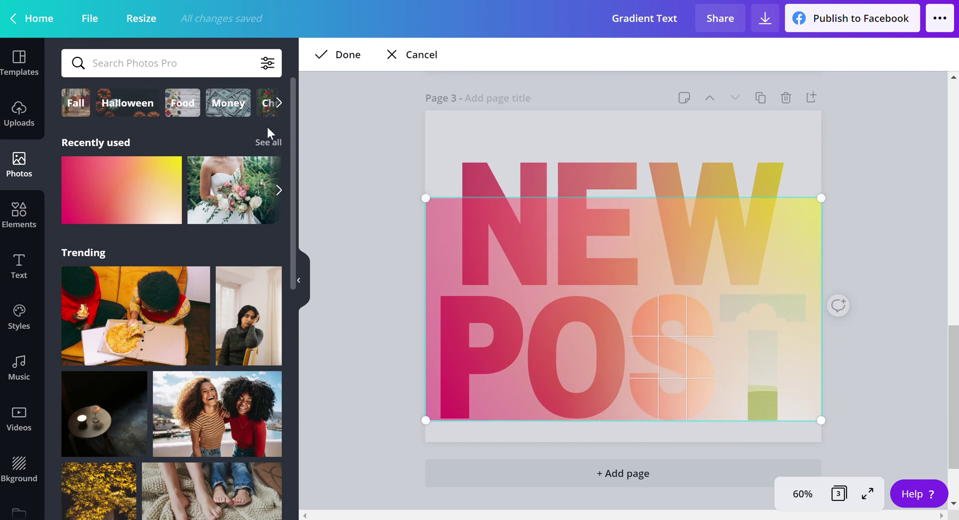
left_click(324, 67)
Fill the T frame with the gradient, sized to the width of NEW POST.
left_click_drag(107, 200, 752, 317)
double_click(748, 319)
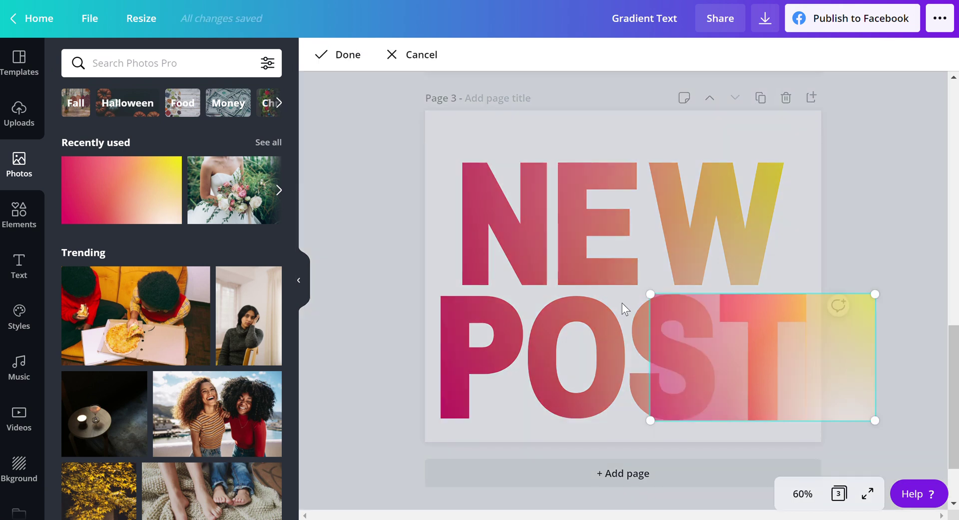
left_click_drag(650, 294, 407, 186)
left_click_drag(873, 173, 806, 182)
left_click(338, 55)
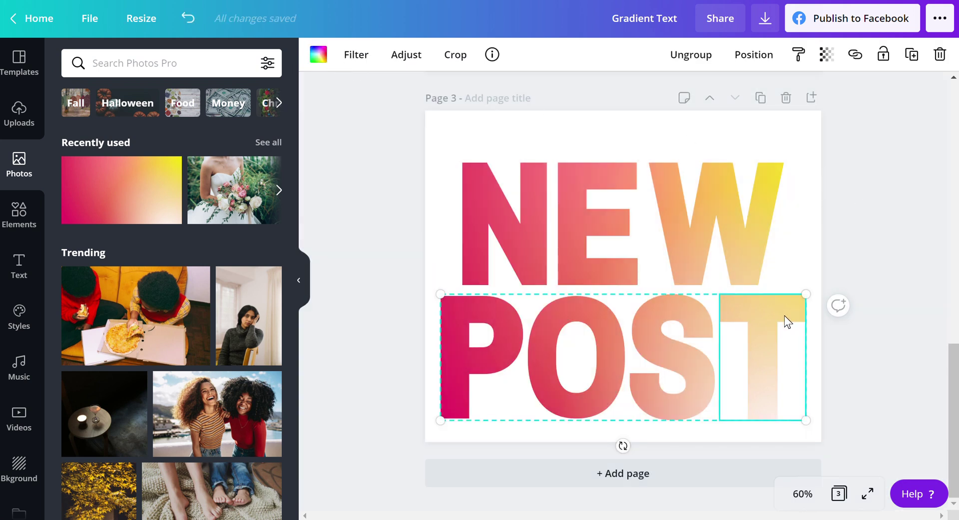
Shift the T's gradient up-left and enlarge it, then place the wedding photo as the page background.
double_click(751, 308)
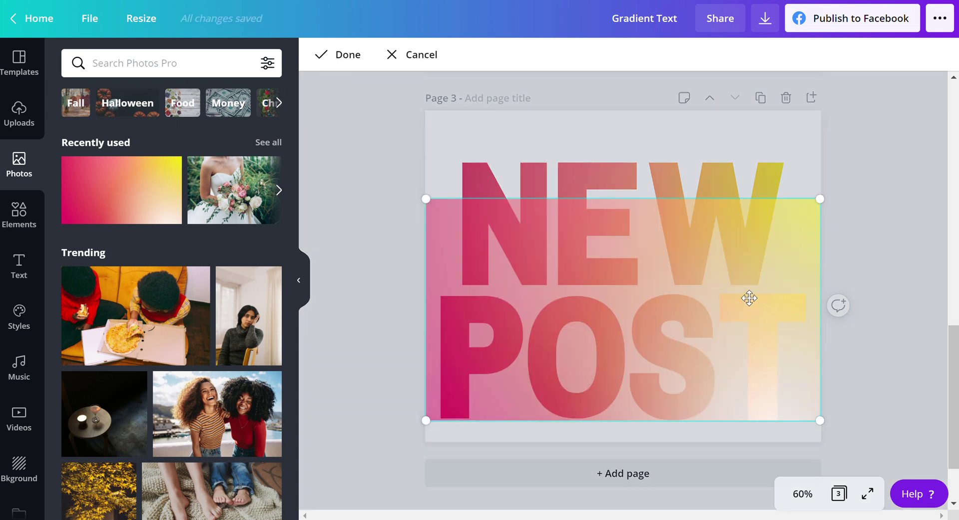
left_click_drag(733, 298, 713, 285)
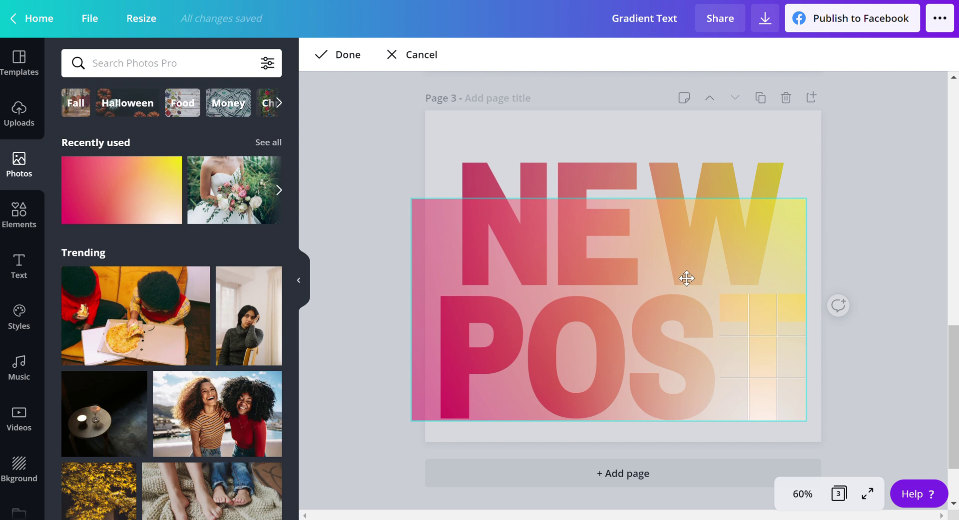
left_click_drag(407, 199, 381, 189)
left_click(333, 55)
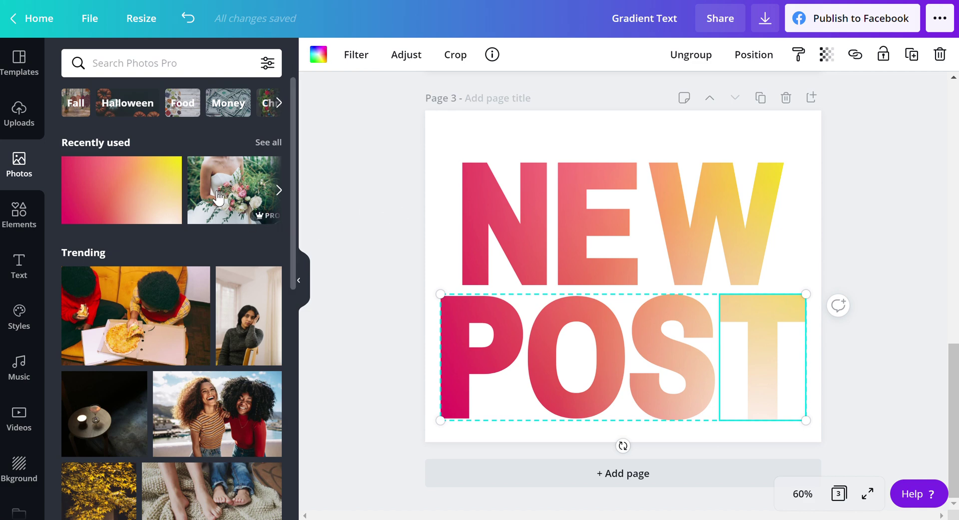
left_click_drag(218, 198, 444, 144)
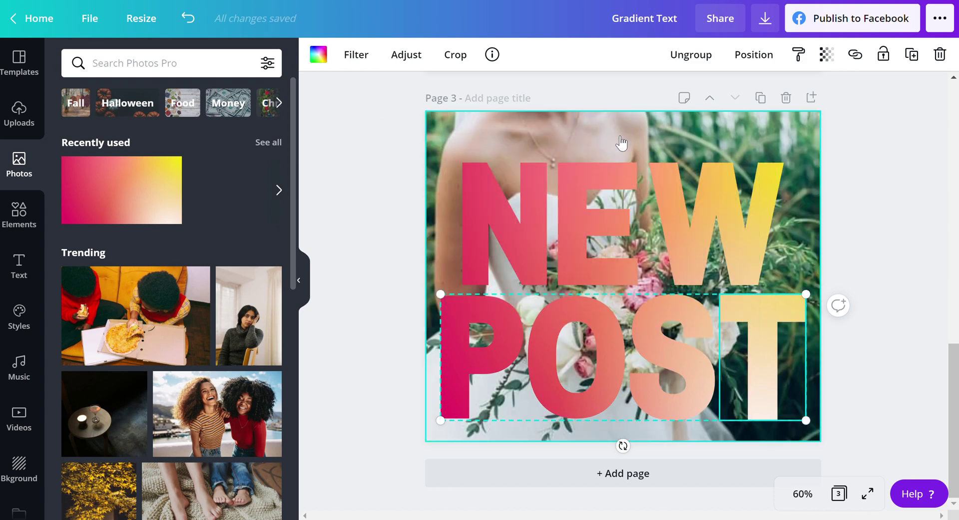
Select and lock the wedding photo background, then unlock it while previewing the gradient over the design.
left_click(914, 155)
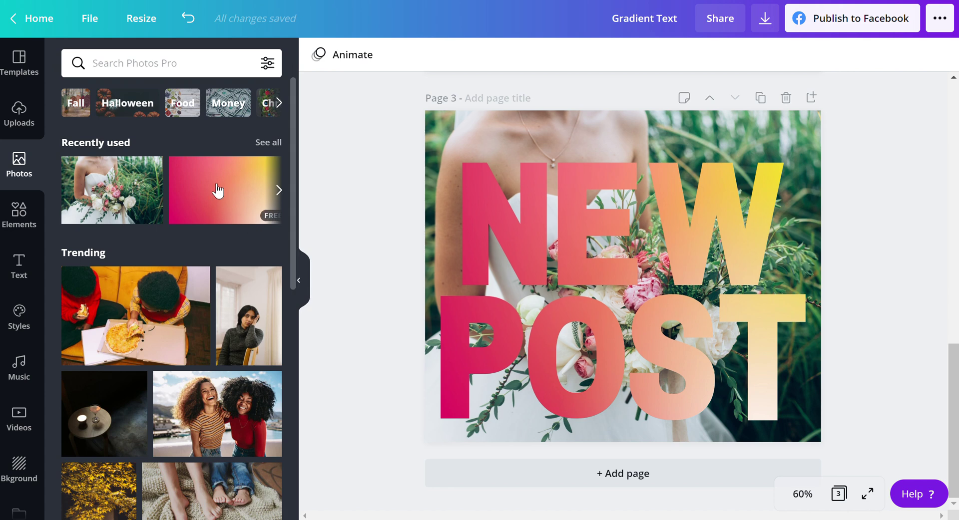
left_click(781, 144)
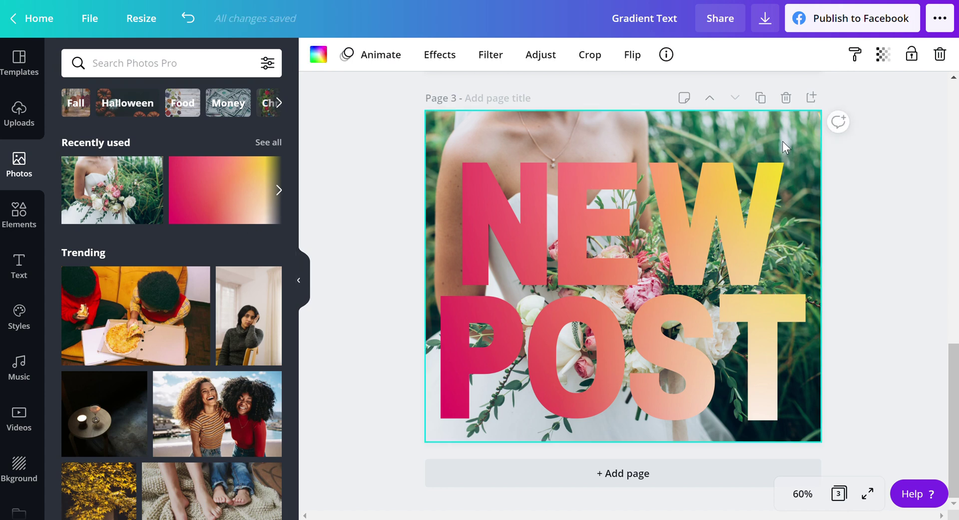
left_click(911, 53)
left_click_drag(201, 190, 261, 199)
left_click(912, 56)
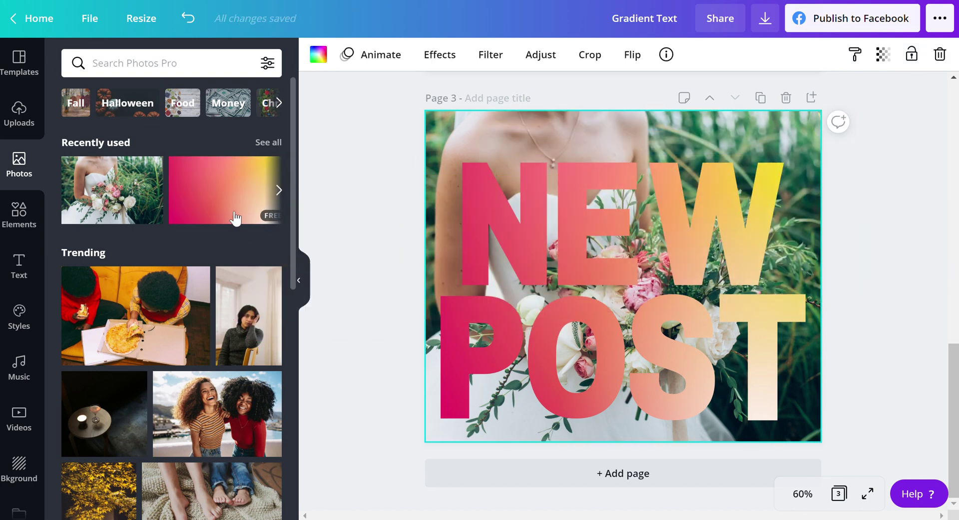
left_click_drag(213, 199, 483, 143)
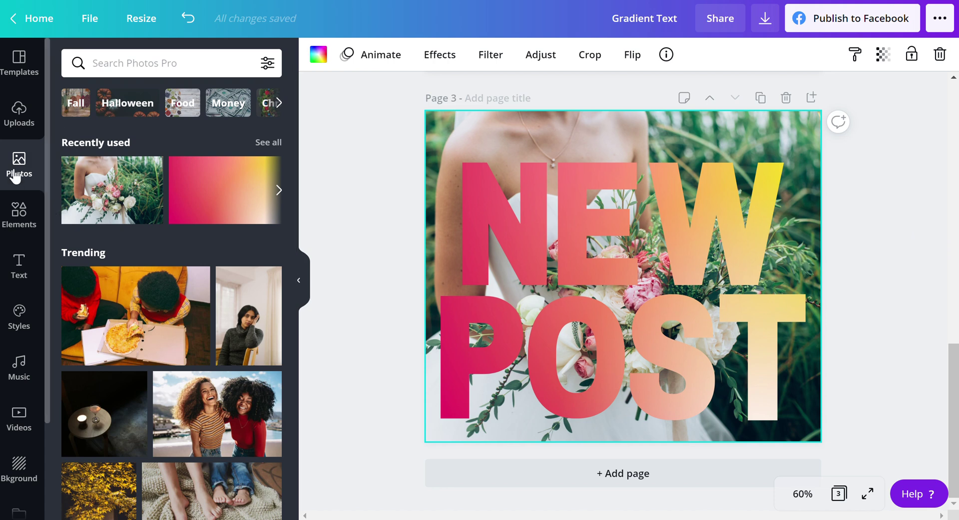
Search Photos for 'gradient' and browse through the gradient category chips.
left_click(128, 59)
type("gradi")
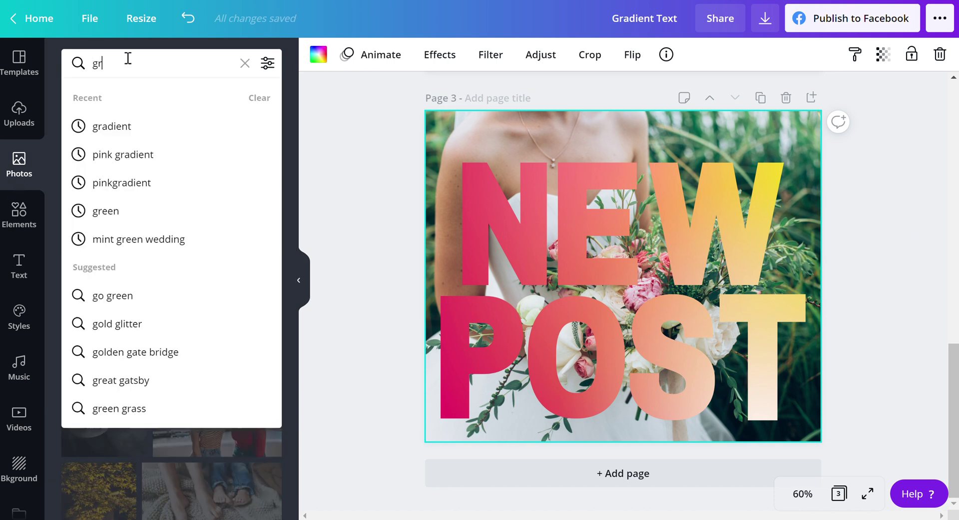
left_click(103, 124)
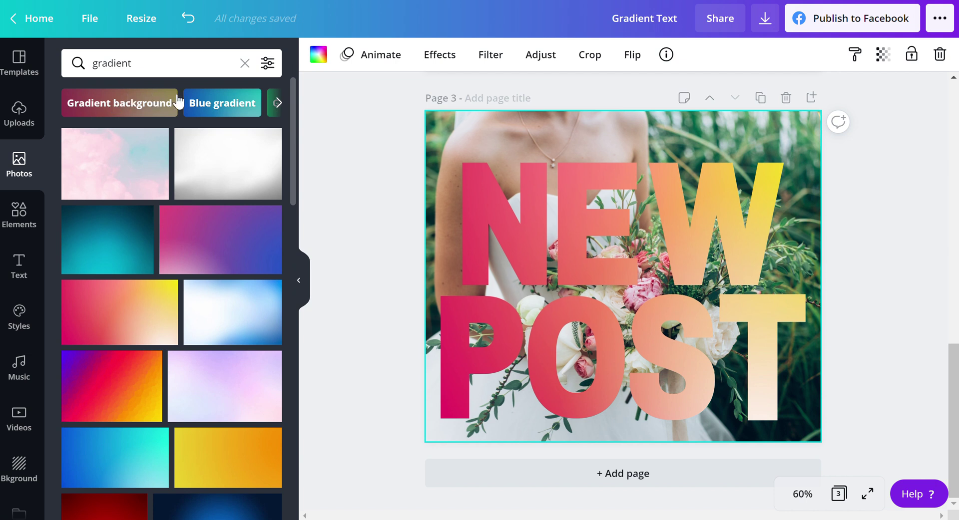
left_click(279, 109)
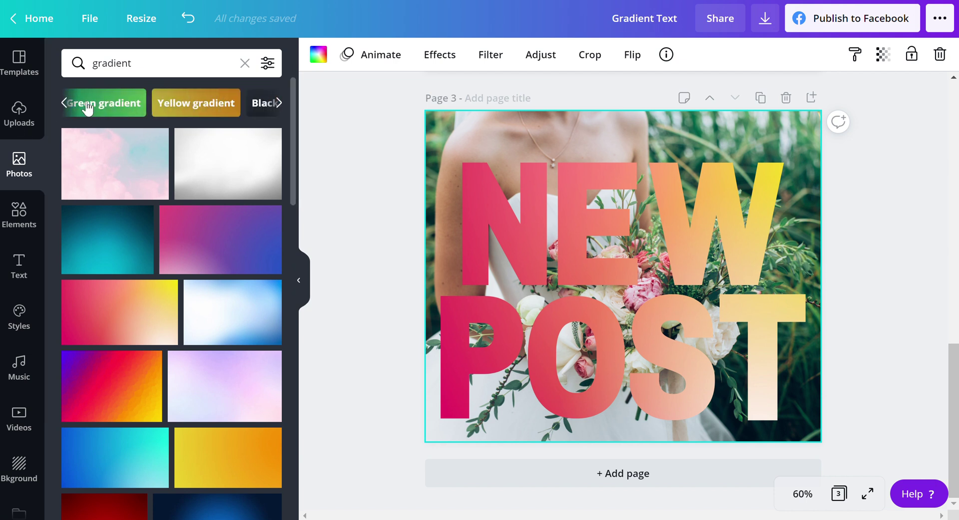
left_click(278, 103)
left_click(278, 103)
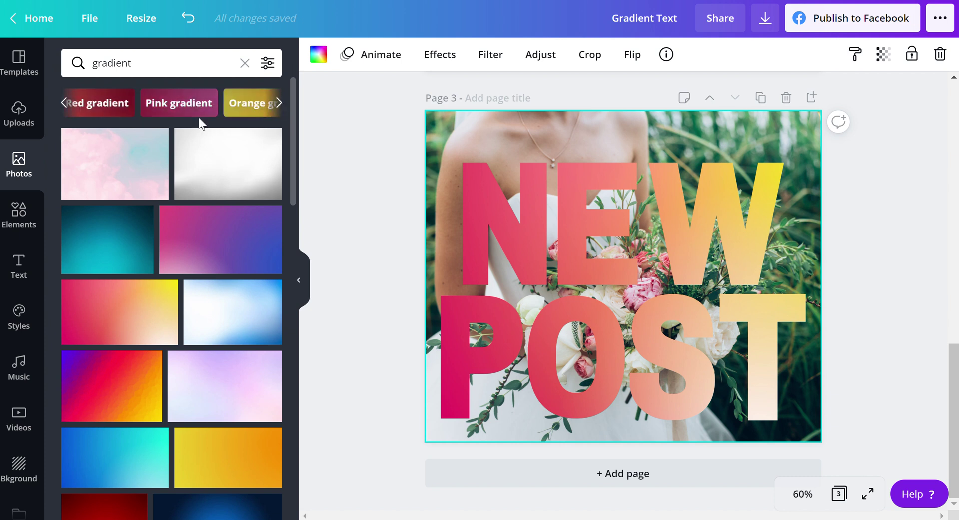
scroll(172, 328, "down", 3)
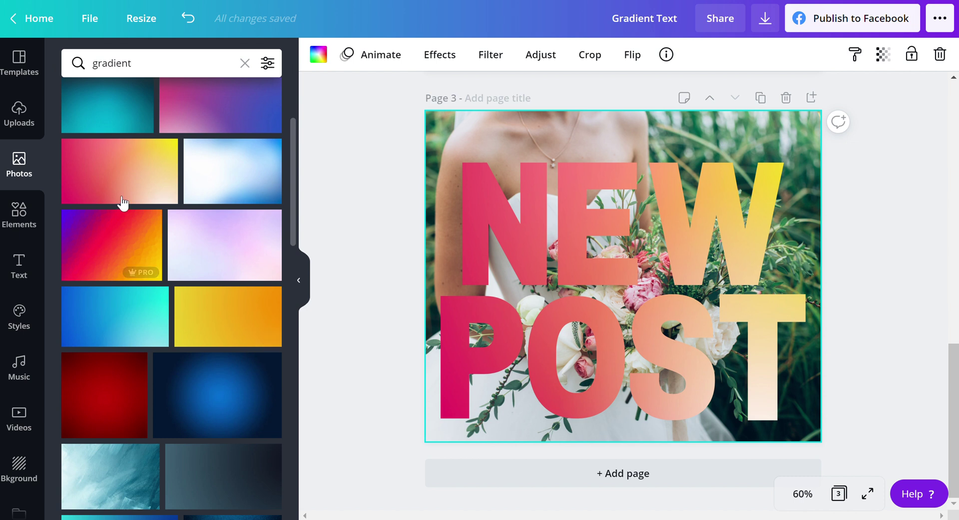
Add a blank page 4 and drop the teal-purple square from Elements Gradients onto it.
left_click(601, 474)
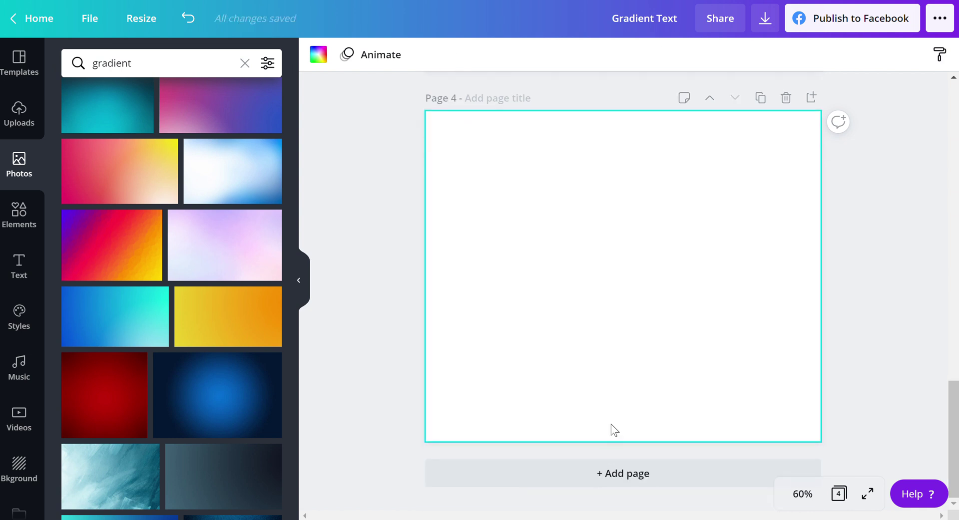
left_click(16, 220)
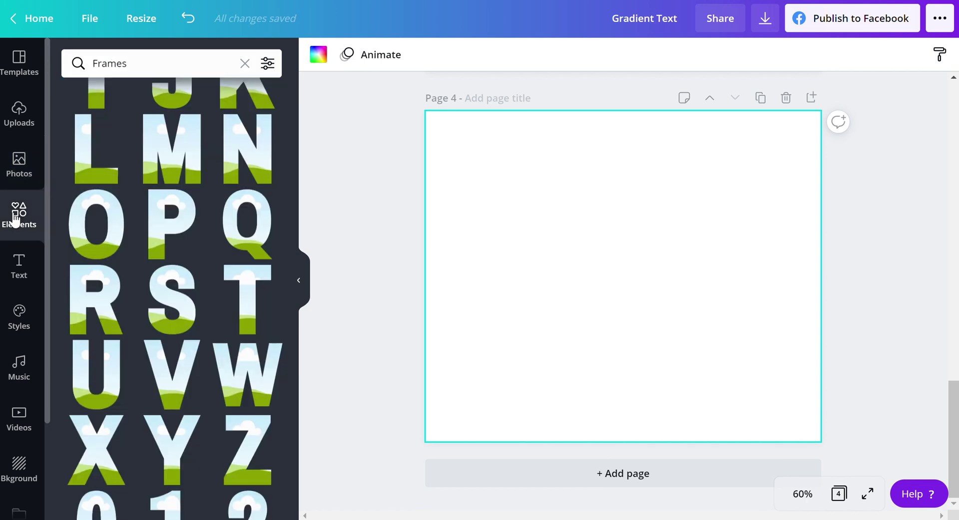
left_click(249, 62)
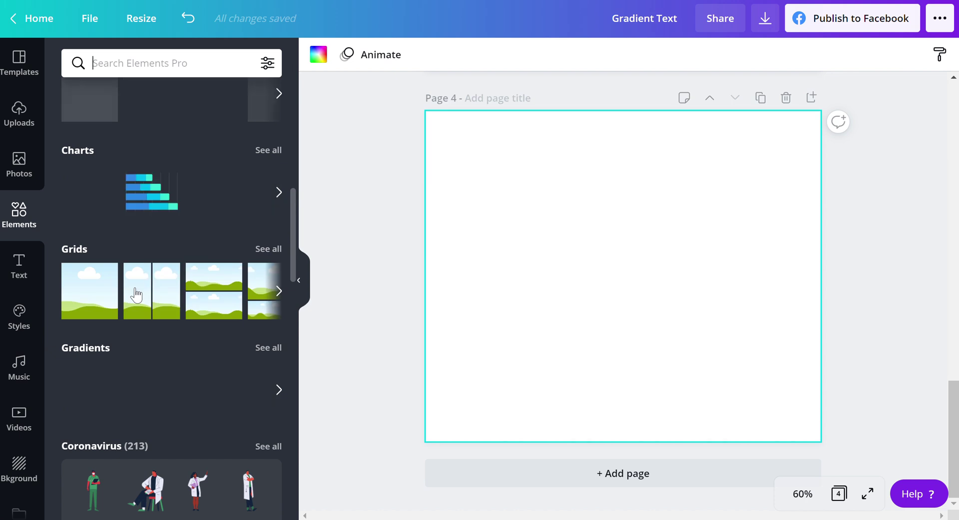
scroll(136, 295, "up", 1)
scroll(136, 295, "down", 1)
left_click(260, 348)
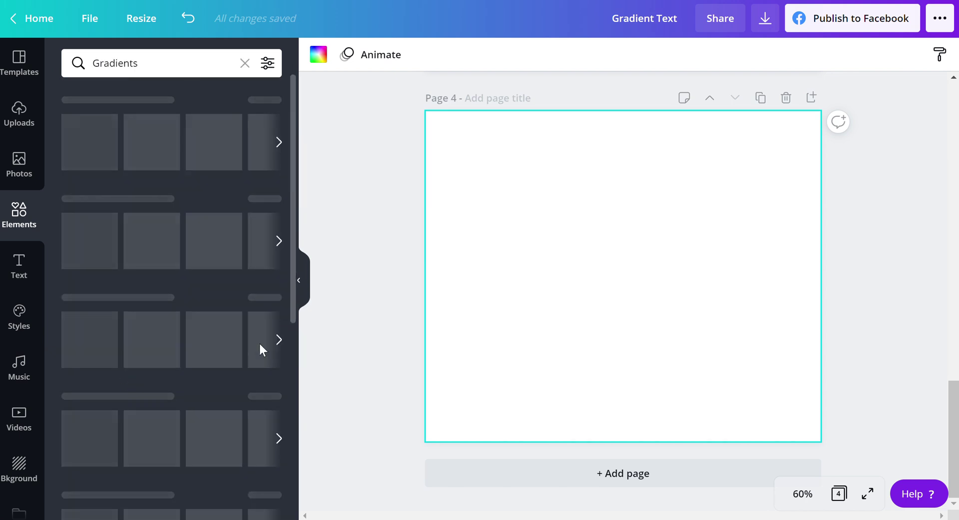
scroll(135, 351, "down", 1)
scroll(136, 351, "down", 3)
left_click_drag(171, 292, 523, 184)
Enlarge the gradient square until it covers the whole of page 4.
left_click_drag(627, 289, 777, 435)
left_click_drag(491, 150, 440, 106)
mouse_move(536, 196)
left_mouse_down()
mouse_move(531, 188)
mouse_move(518, 197)
left_mouse_up()
left_click_drag(443, 118, 413, 113)
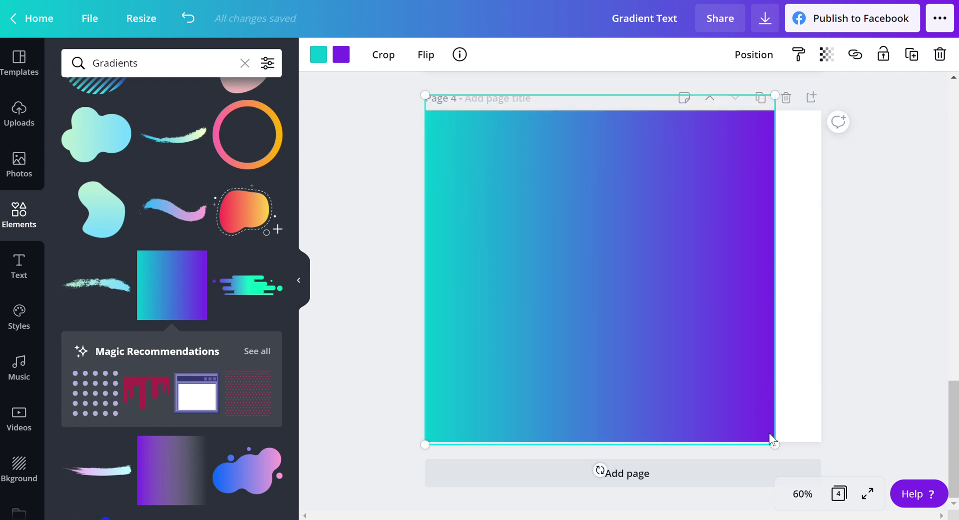
left_click_drag(780, 445, 862, 420)
Recolour the gradient, making the purple end coral and the teal end light cream.
left_click(900, 234)
left_click(774, 232)
left_click(343, 55)
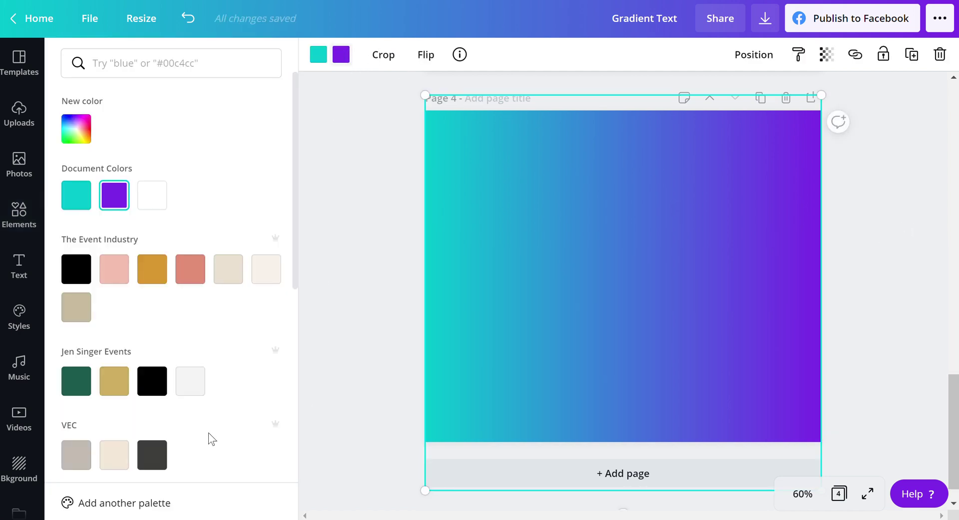
scroll(222, 308, "down", 2)
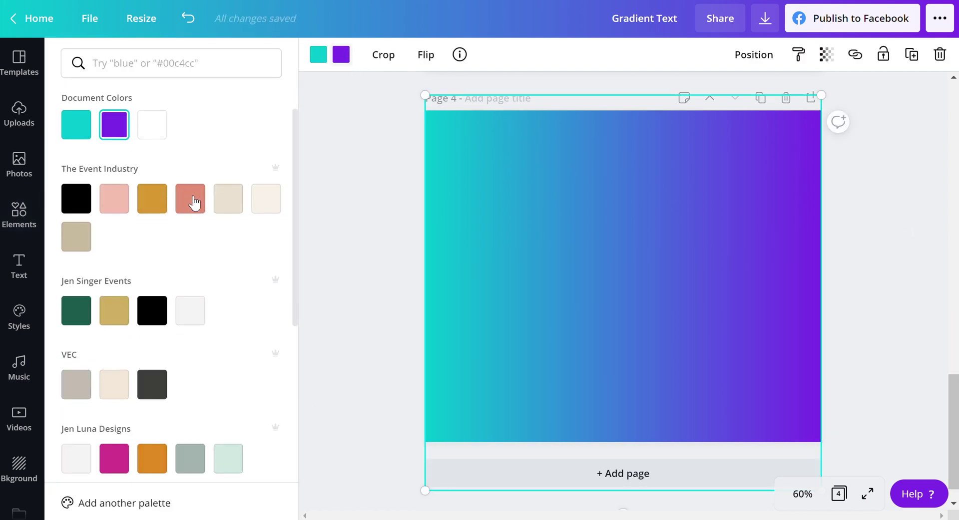
left_click(194, 199)
left_click(319, 56)
left_click(266, 199)
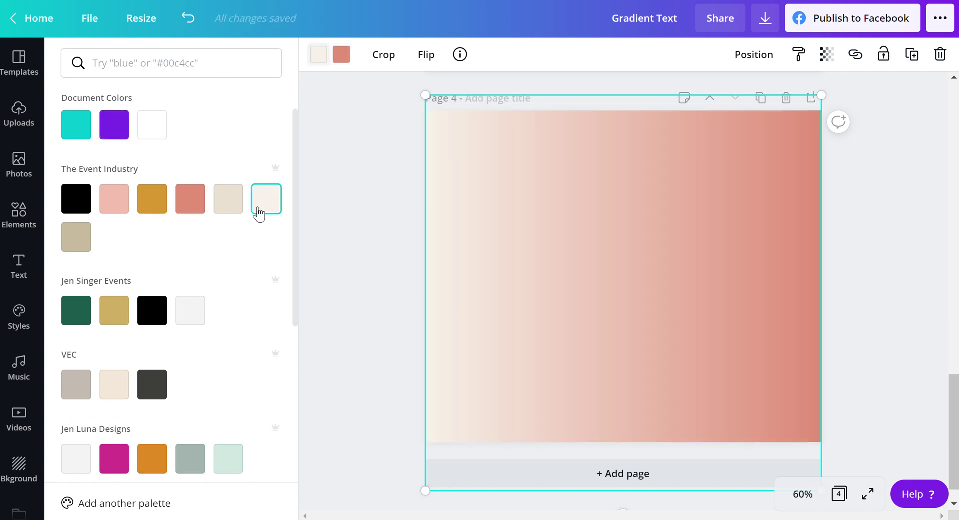
left_click(765, 274)
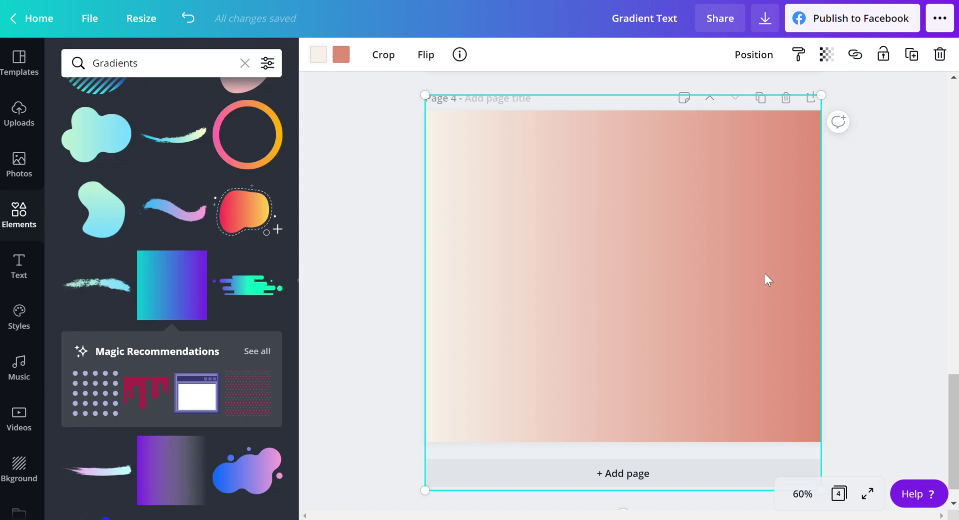
left_click(882, 271)
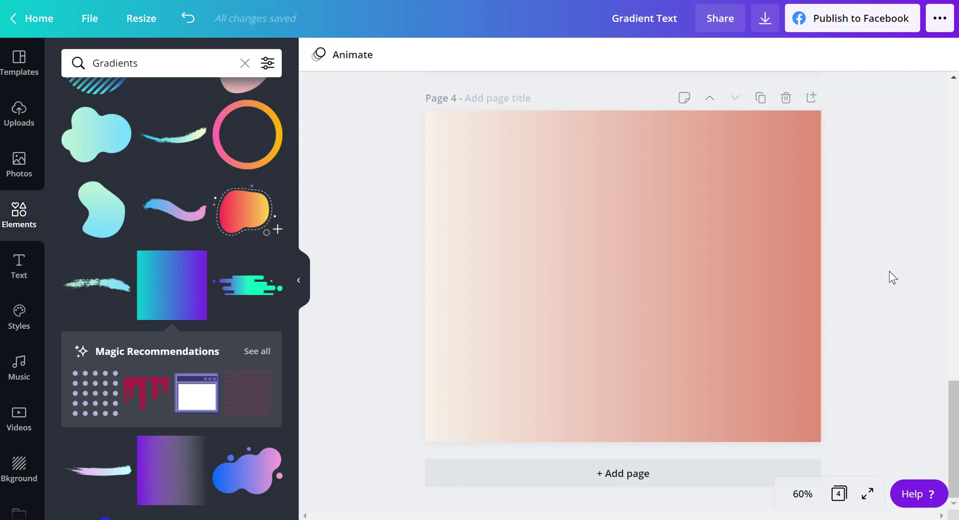
Download only page 4 as 'Gradient Text.png' and close the saved-design confirmation.
left_click(764, 20)
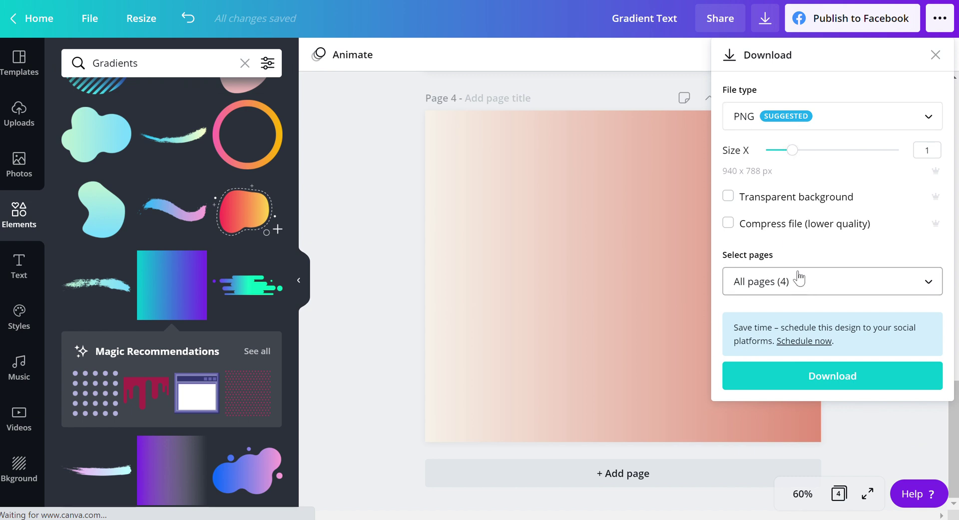
left_click(809, 289)
scroll(824, 176, "down", 1)
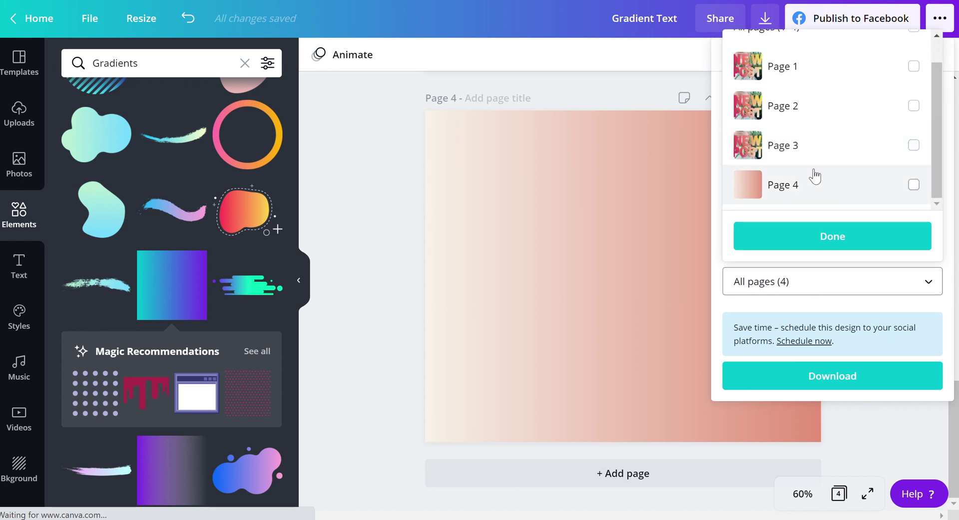
left_click(820, 201)
left_click(833, 245)
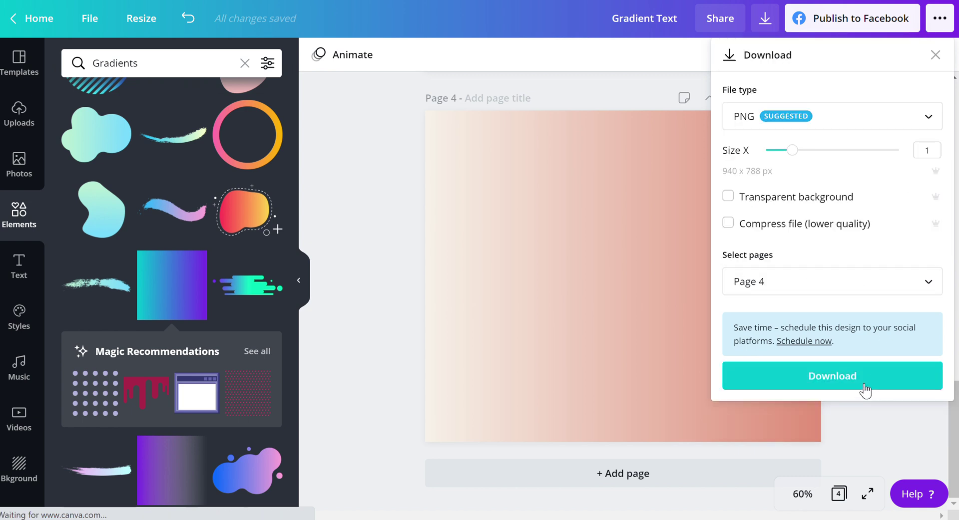
left_click(864, 382)
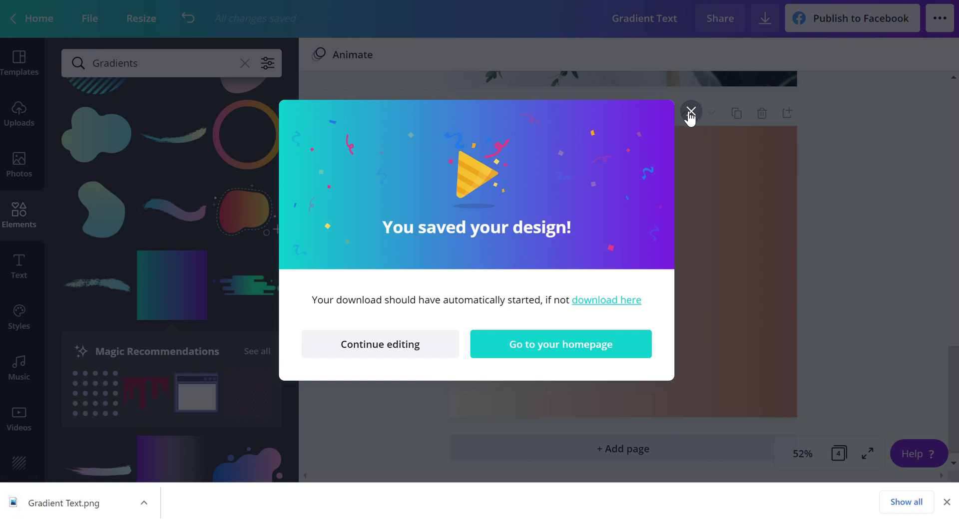
left_click(691, 112)
Upload the 'Gradient Text' image from the Downloads folder into Canva's Uploads.
scroll(450, 355, "up", 4)
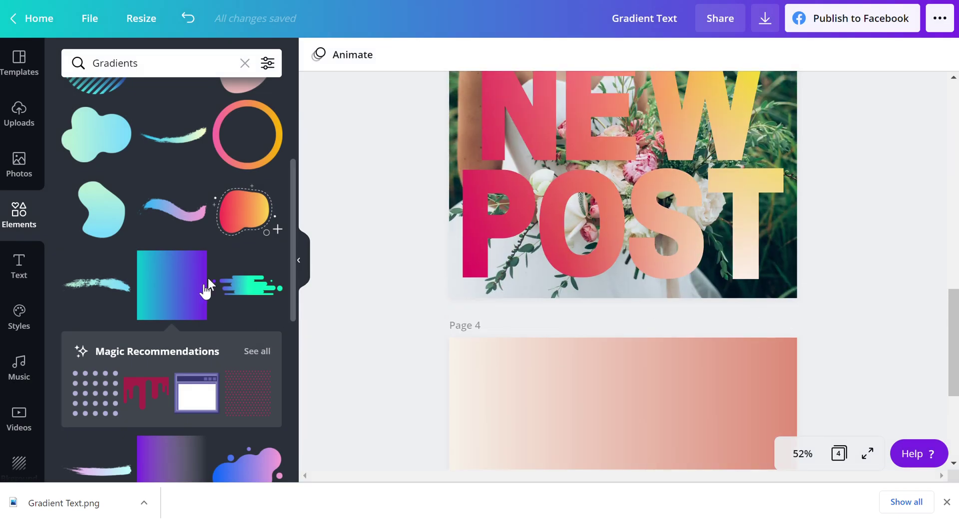
scroll(175, 300, "up", 2)
left_click(10, 120)
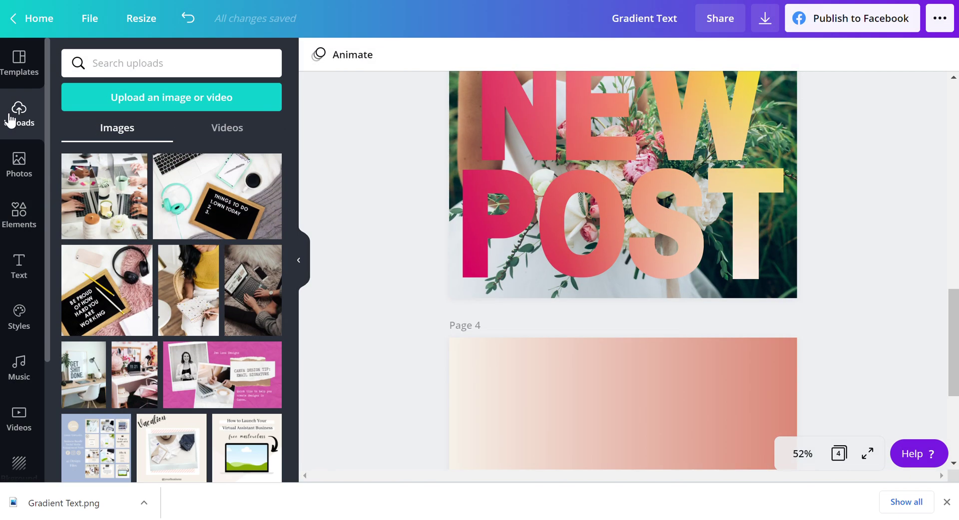
left_click(118, 95)
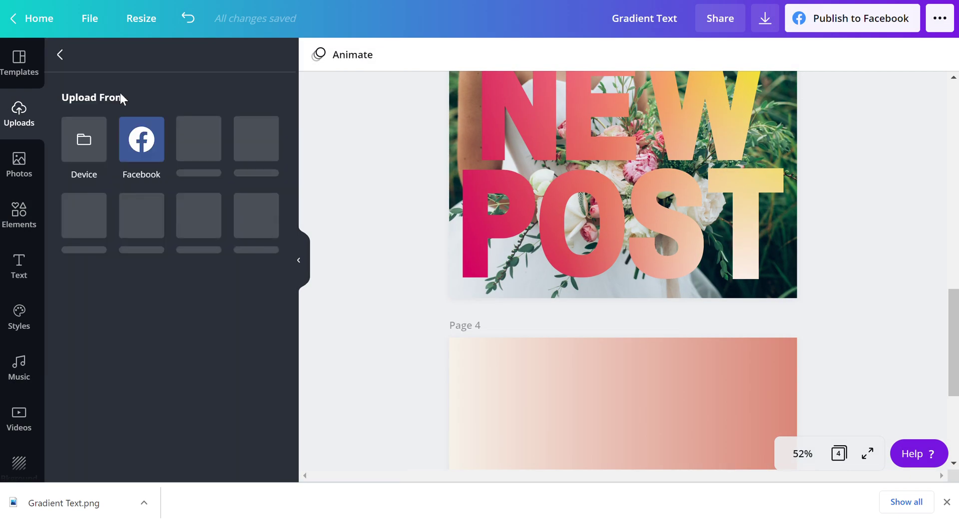
left_click(83, 144)
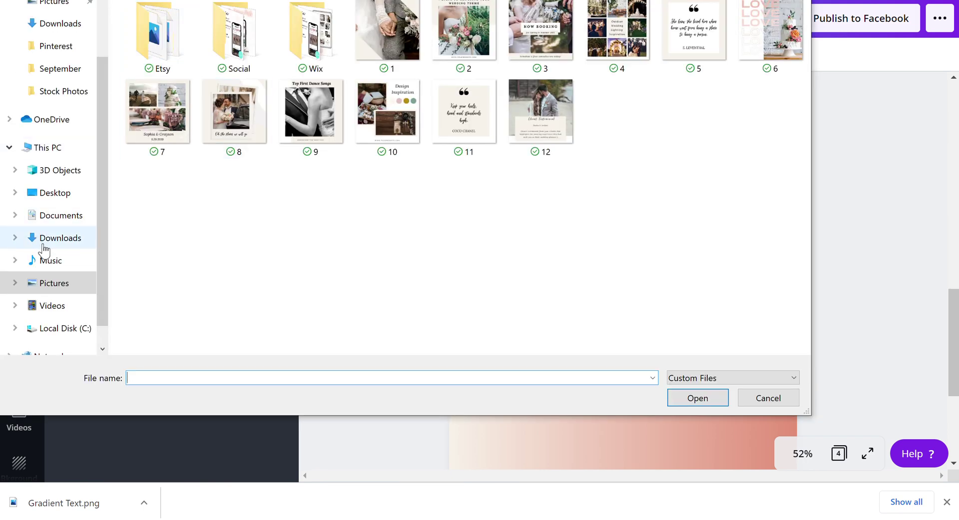
left_click(48, 238)
left_click(158, 36)
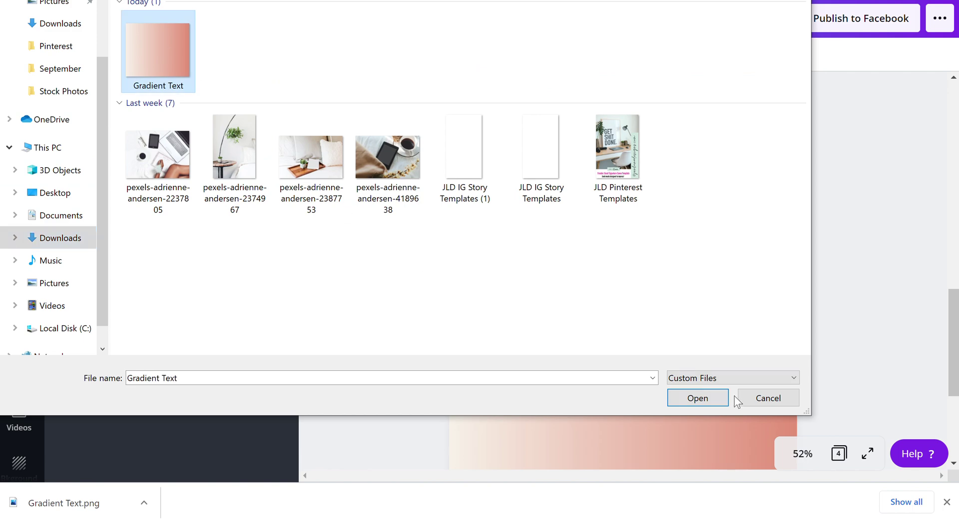
left_click(712, 397)
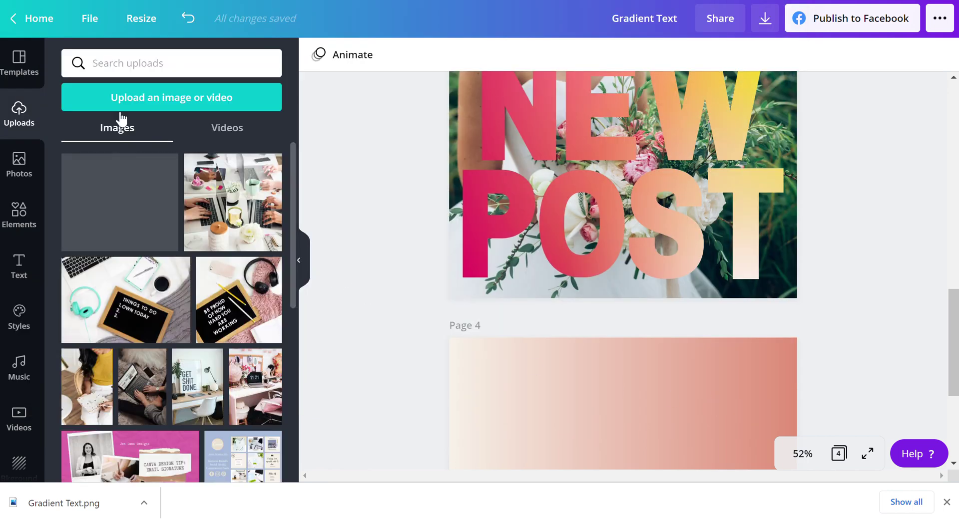
scroll(810, 229, "up", 2)
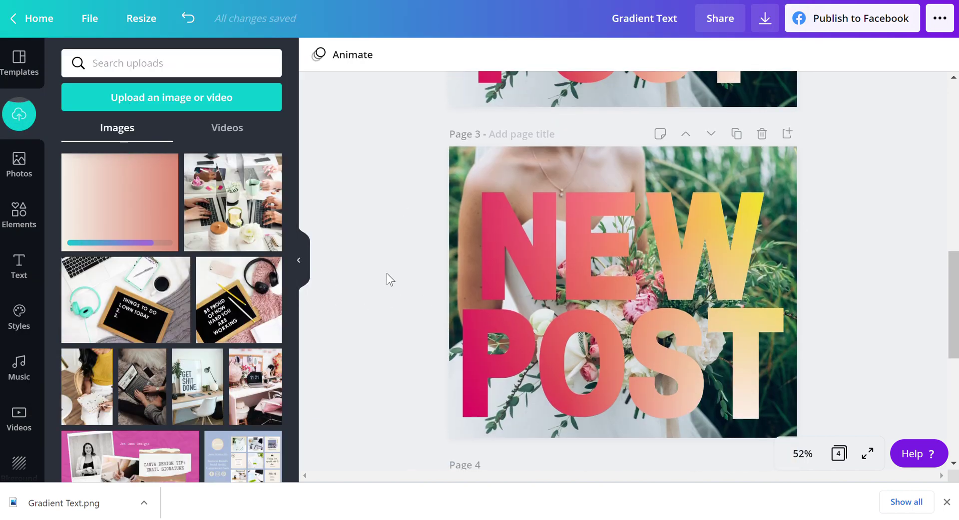
scroll(386, 274, "down", 1)
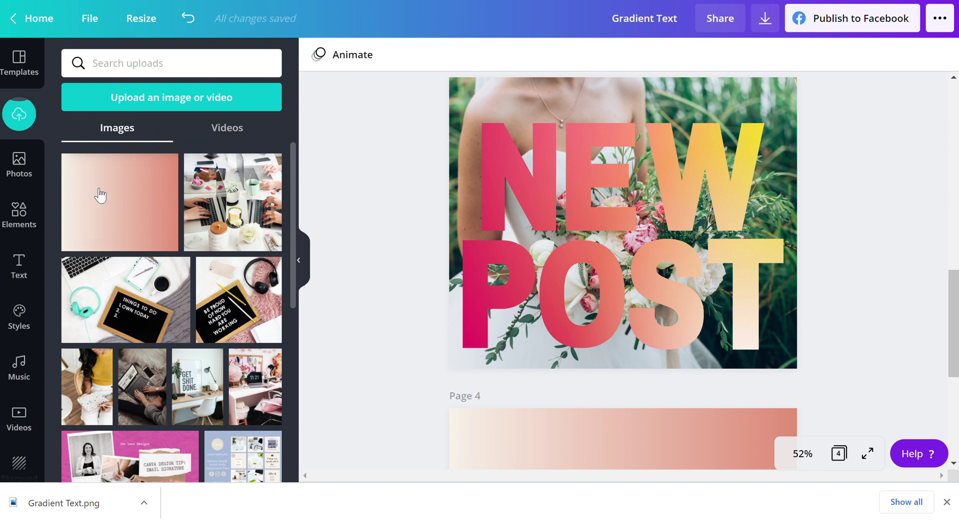
Drop the uploaded cream-to-coral gradient into the P and enlarge it across all of POST.
left_click_drag(99, 189, 159, 209)
left_click_drag(325, 246, 489, 277)
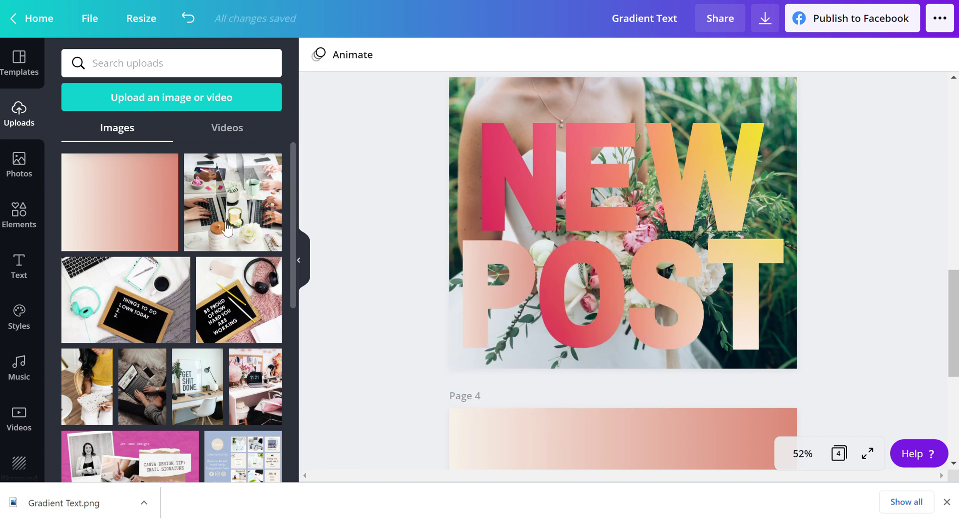
left_click_drag(152, 202, 575, 259)
left_click(487, 277)
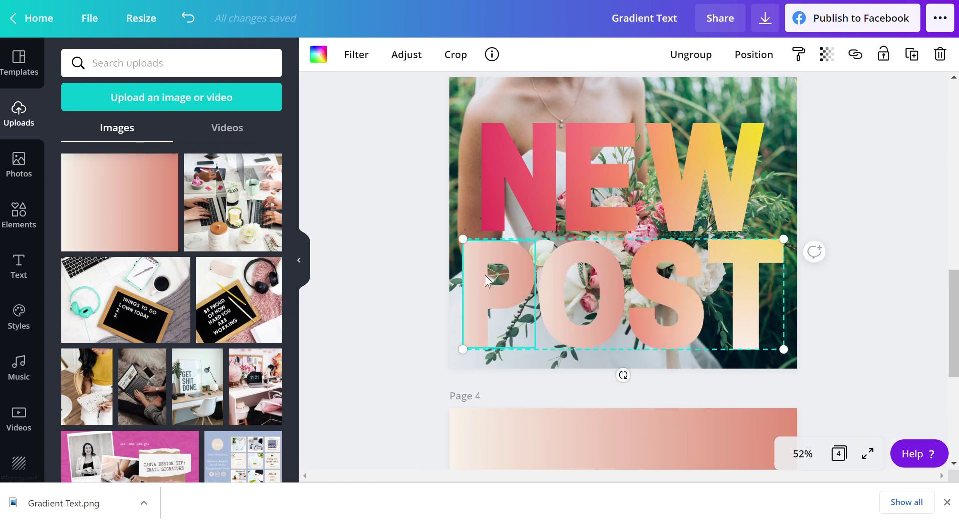
double_click(476, 256)
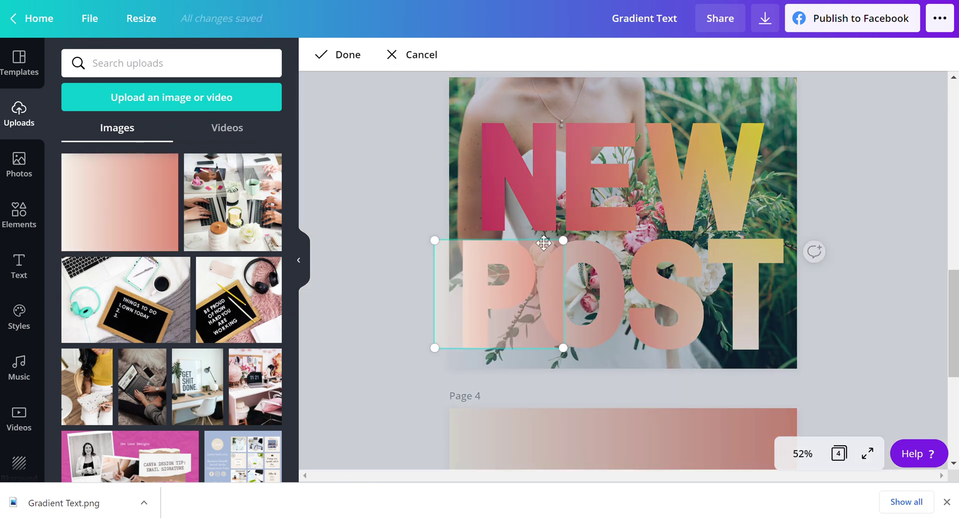
left_click_drag(567, 242, 826, 145)
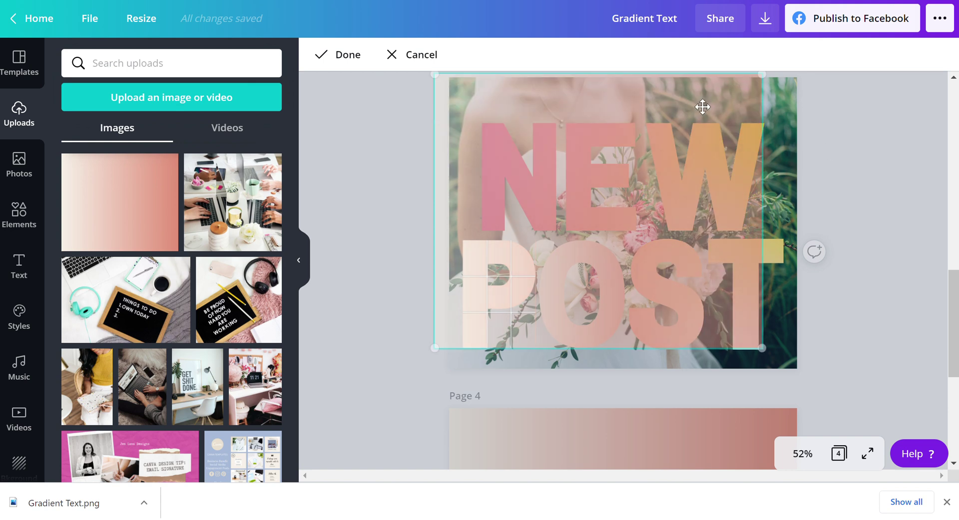
left_click_drag(702, 107, 724, 153)
left_click_drag(779, 114, 799, 94)
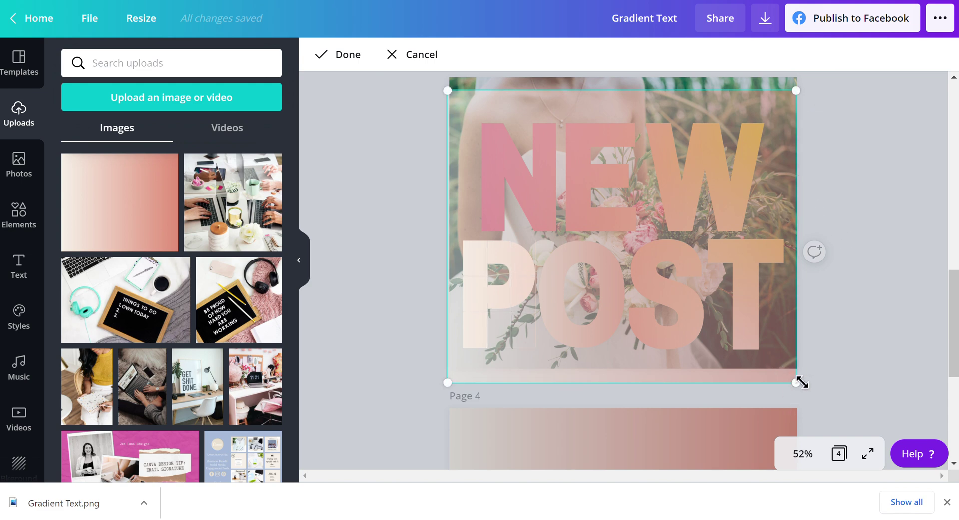
left_click_drag(800, 382, 820, 349)
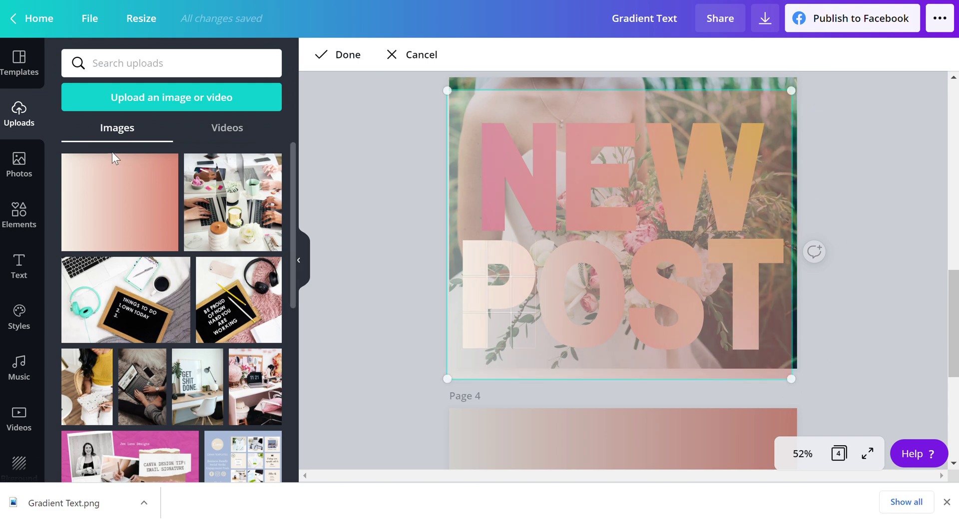
left_click(338, 55)
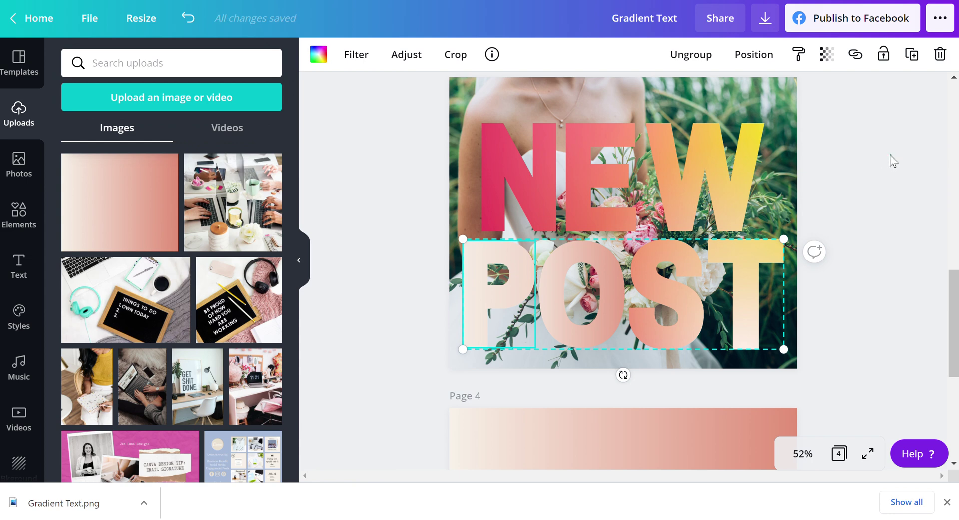
Fill the S with the uploaded gradient, enlarged and aligned to match the P.
left_click(893, 161)
left_click_drag(89, 208, 650, 269)
double_click(651, 268)
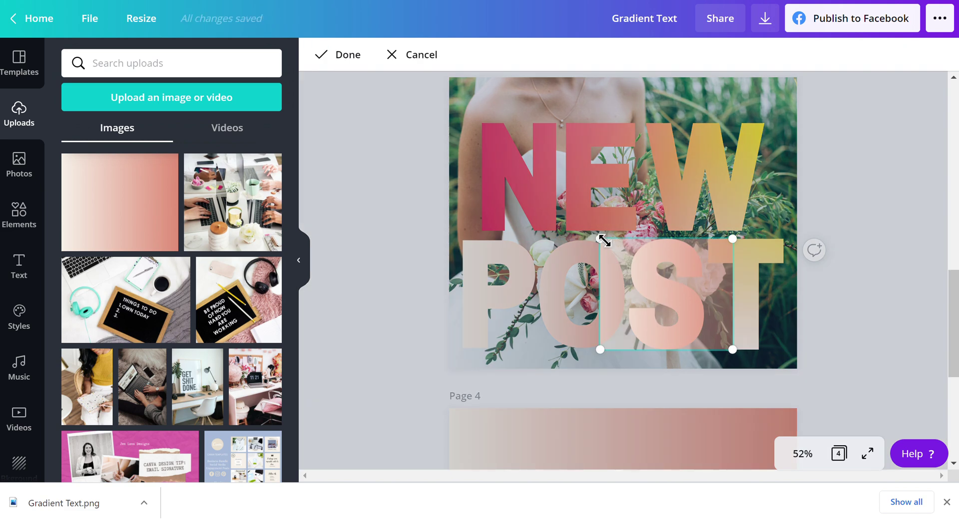
left_click_drag(604, 241, 406, 168)
left_click_drag(794, 111, 796, 107)
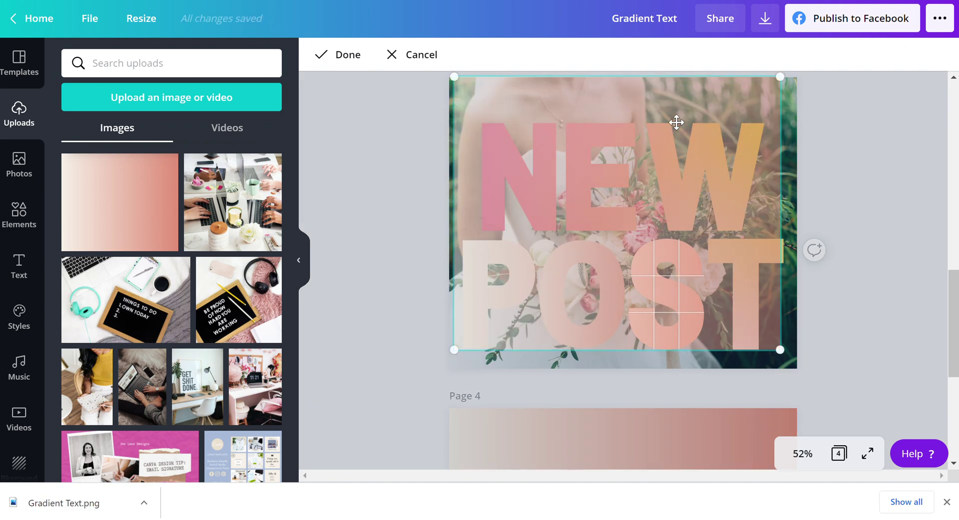
left_click_drag(677, 118, 696, 144)
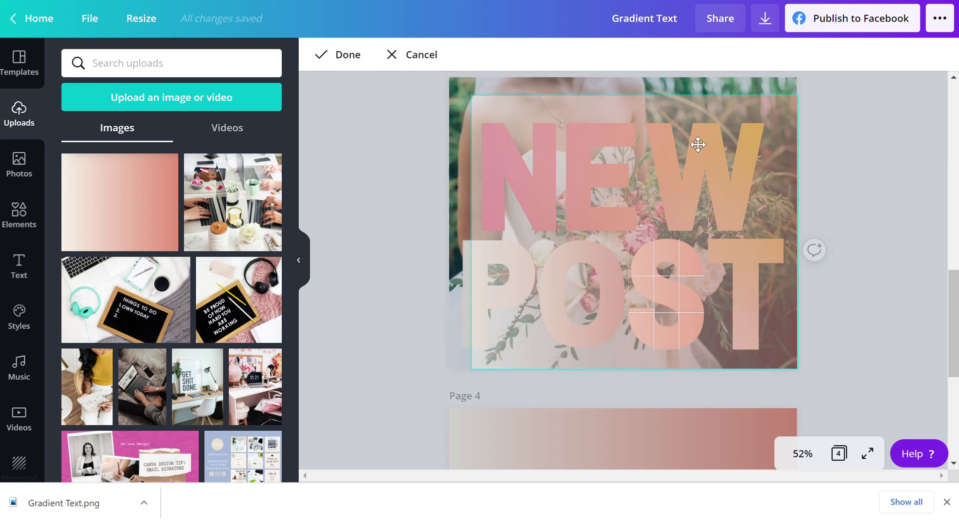
left_click_drag(470, 101, 441, 98)
left_click(347, 55)
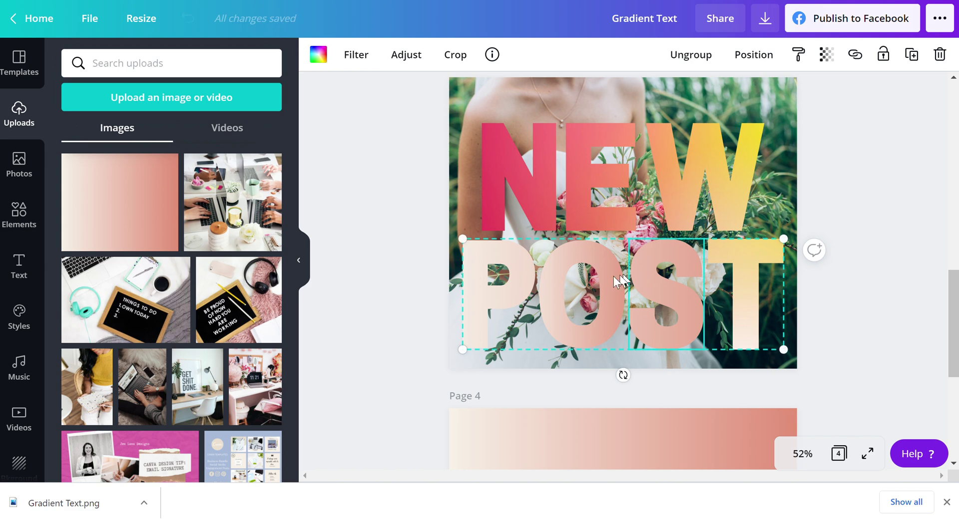
Resize the O's gradient to cover the whole word and realign it.
double_click(563, 260)
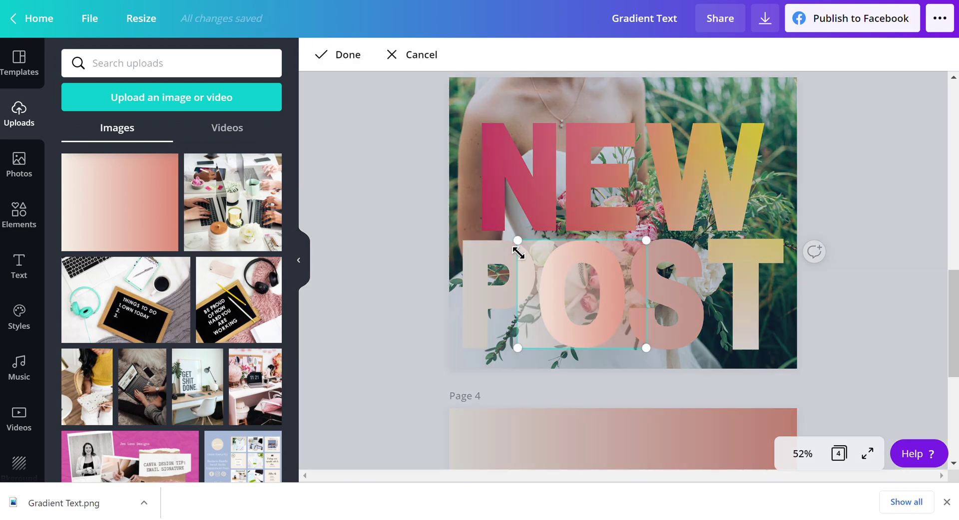
left_click_drag(492, 223, 457, 167)
left_click_drag(642, 180, 824, 128)
mouse_move(717, 114)
left_mouse_down()
mouse_move(730, 132)
mouse_move(724, 124)
left_mouse_up()
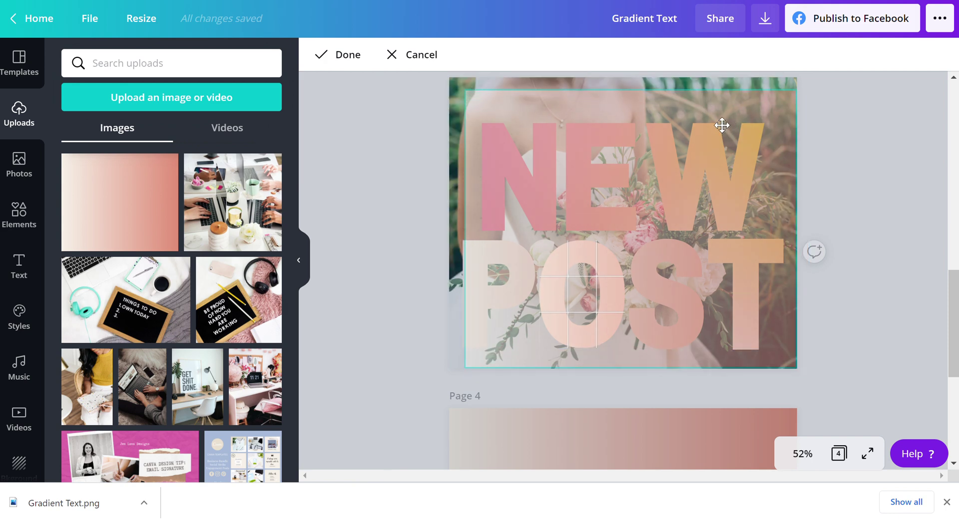
left_click(356, 53)
Fill the T with the gradient, enlarged and lined up with the other letters.
left_click_drag(152, 218, 748, 262)
double_click(716, 251)
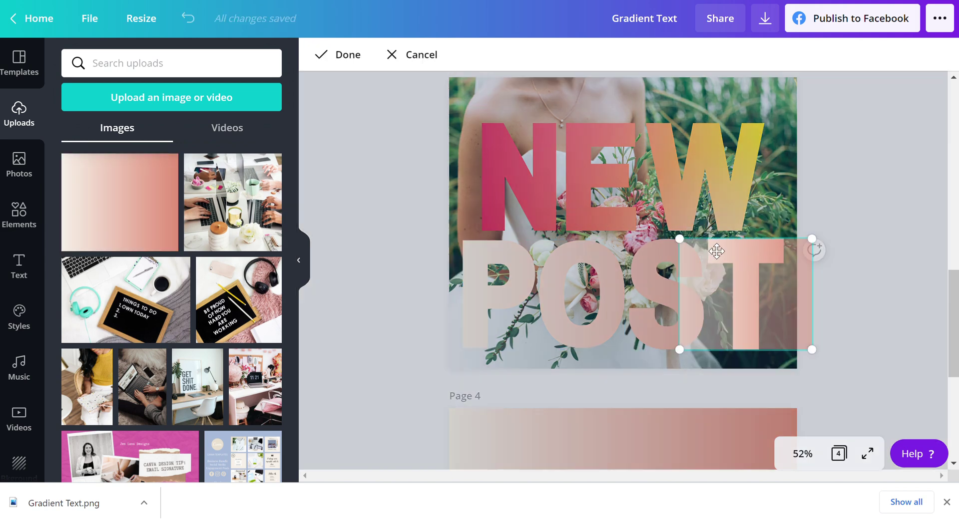
left_click_drag(683, 244, 392, 173)
left_click_drag(574, 98, 522, 145)
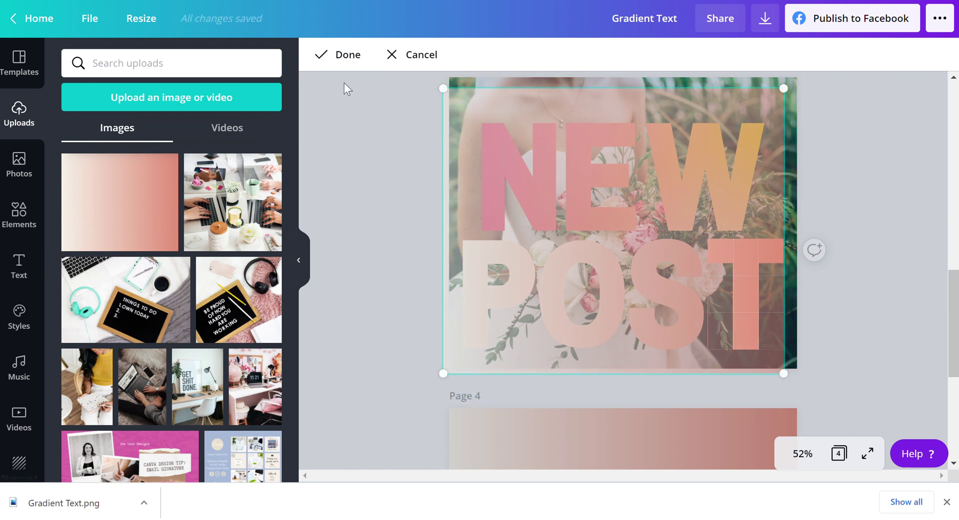
left_click_drag(443, 89, 394, 70)
left_click(332, 54)
left_click(877, 250)
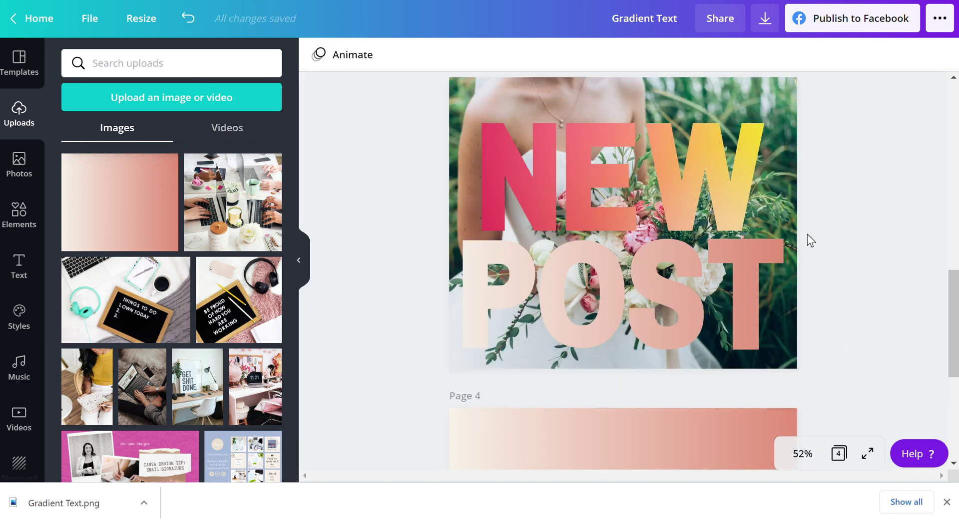